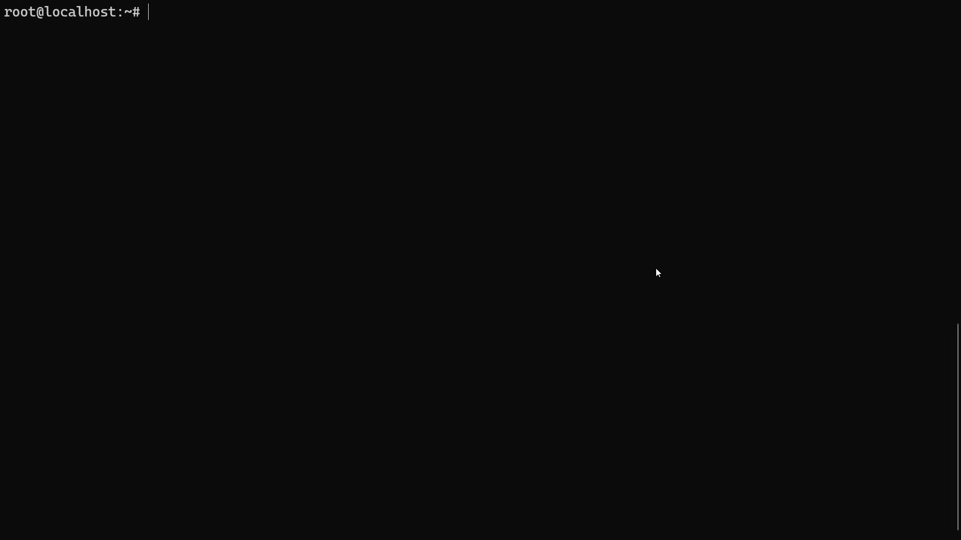
Run htop to view running processes, quit it, then run df -h to show /dev/sda at 25G, 10% used
text(htop)
key(Return)
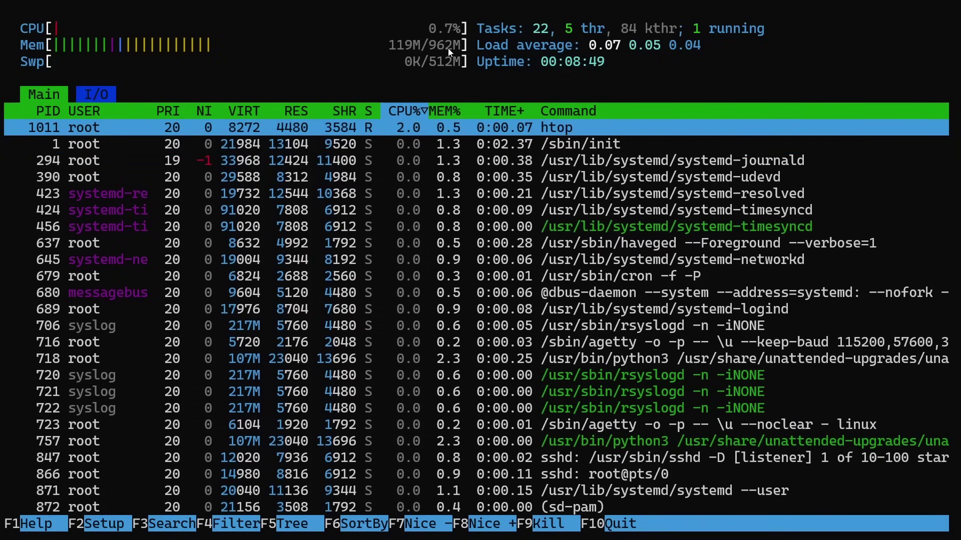
text(qdf -h)
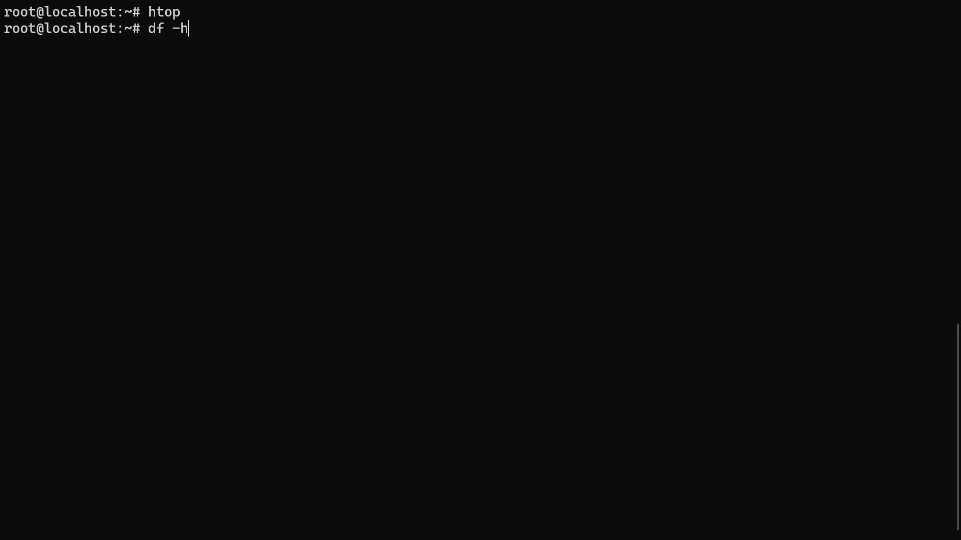
key(Return)
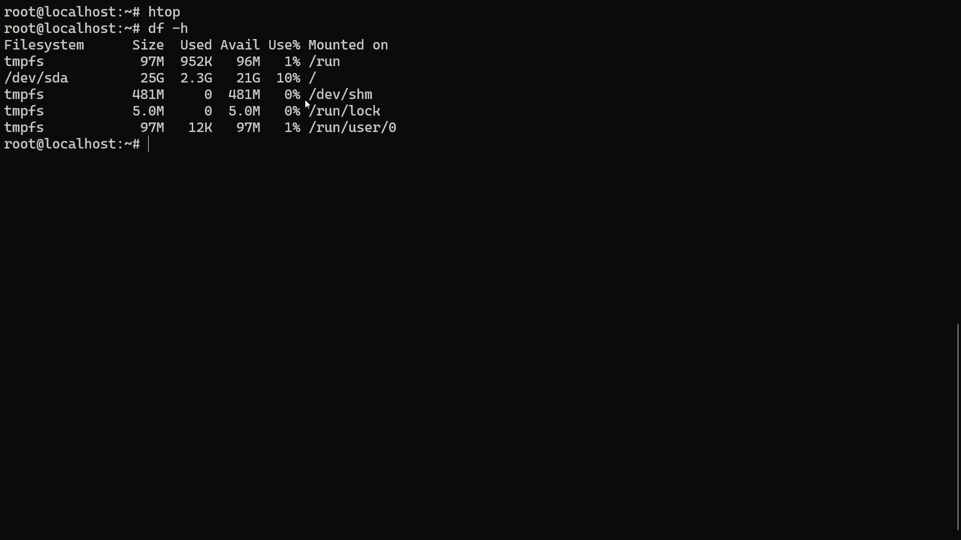
Clear the screen and run the ufw commands allowing SSH, enabling the firewall with y, and showing status
key(ctrl+l)
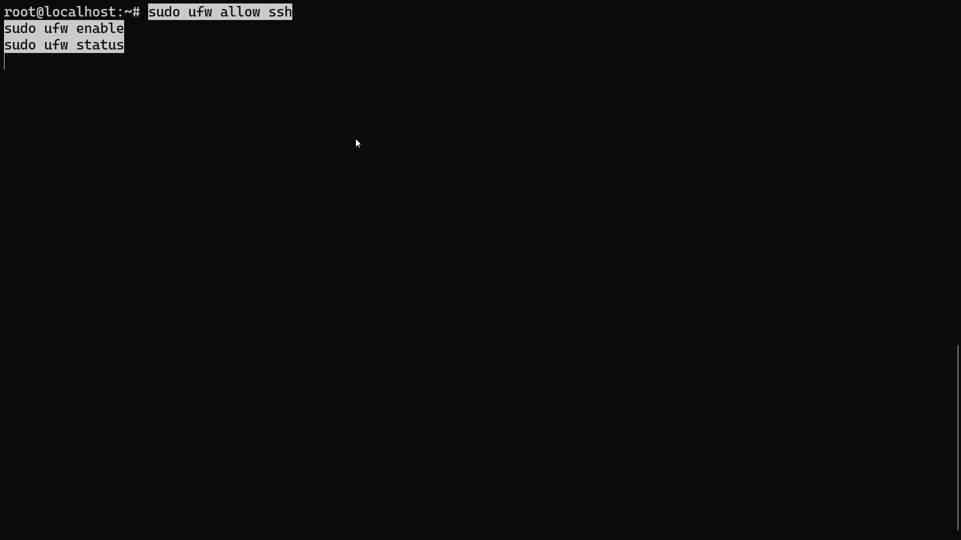
key(Return)
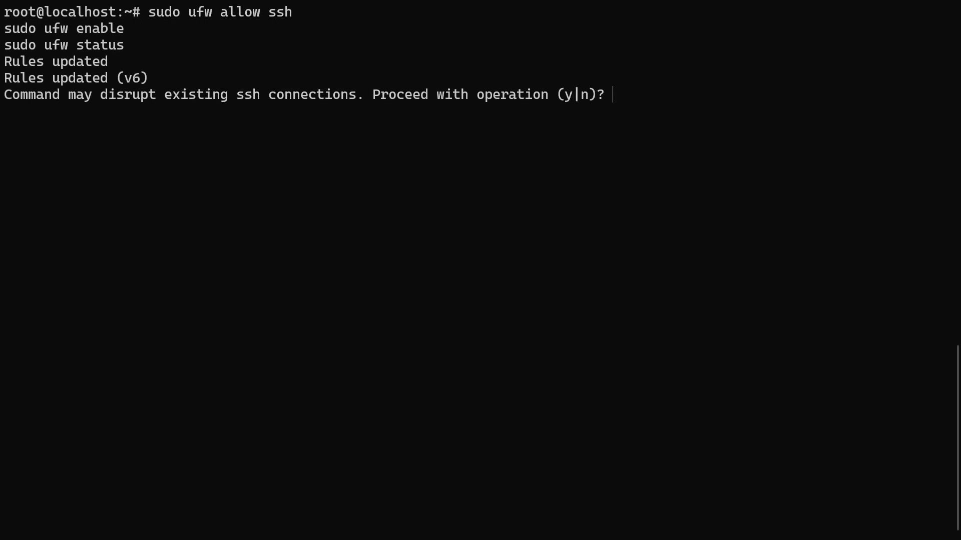
text(y)
key(Return)
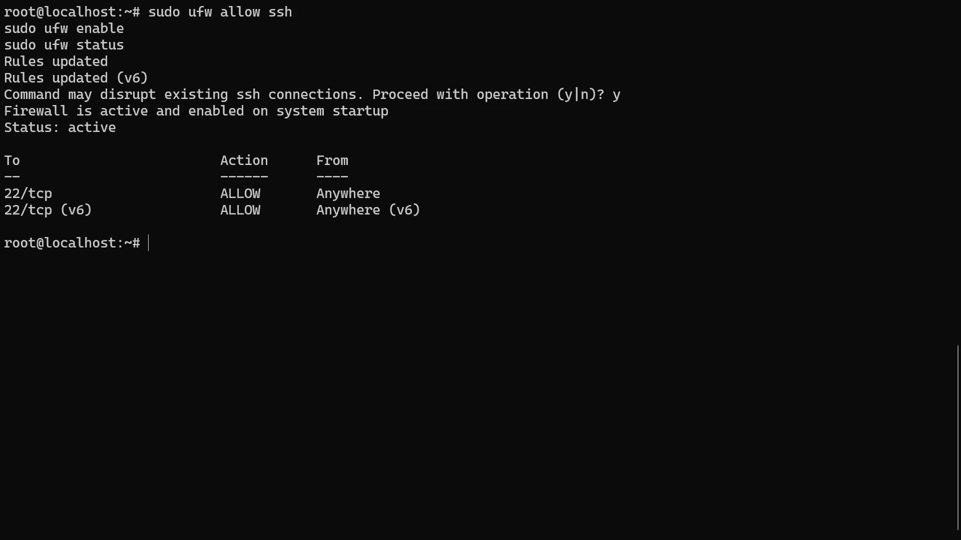
key(Return)
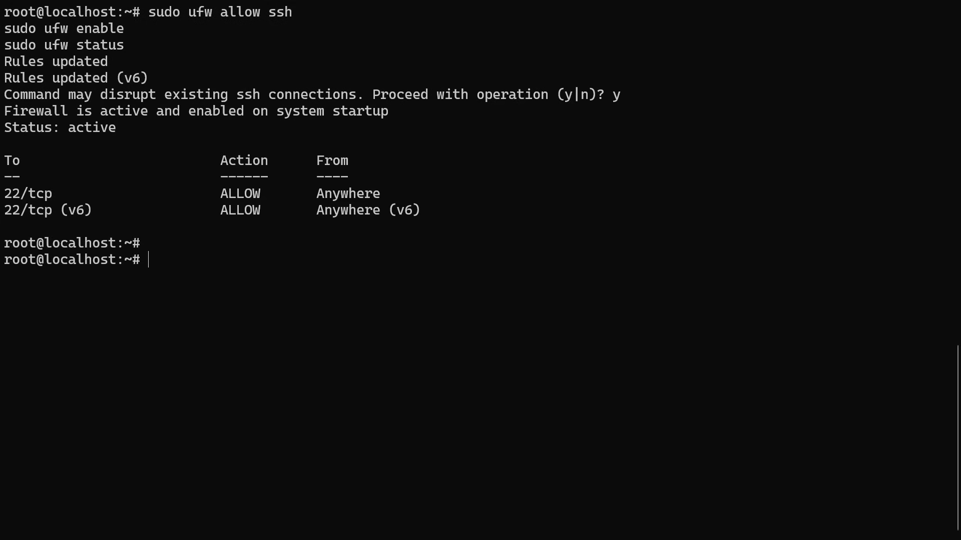
key(Return)
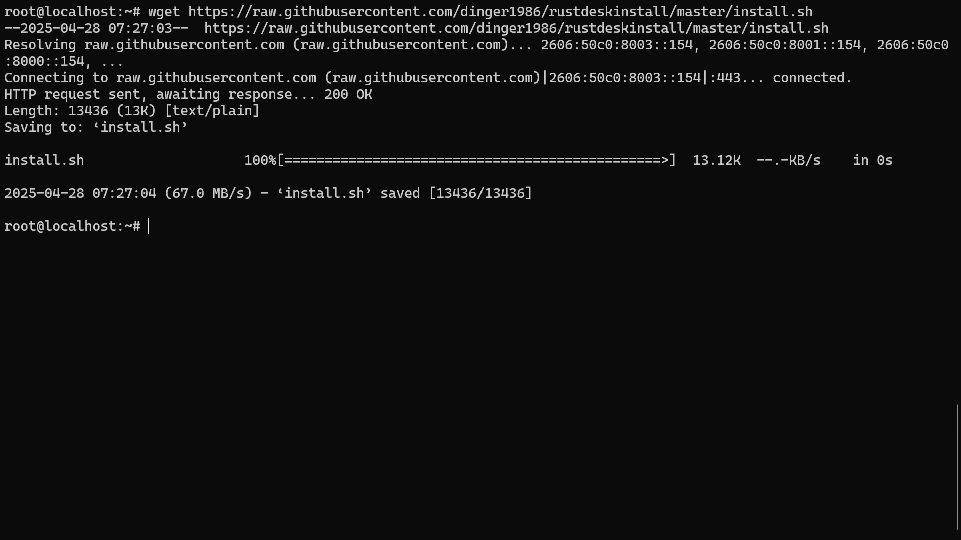
Make install.sh executable with chmod +x and run ./install.sh
text(chmod +x install.sh)
key(Return)
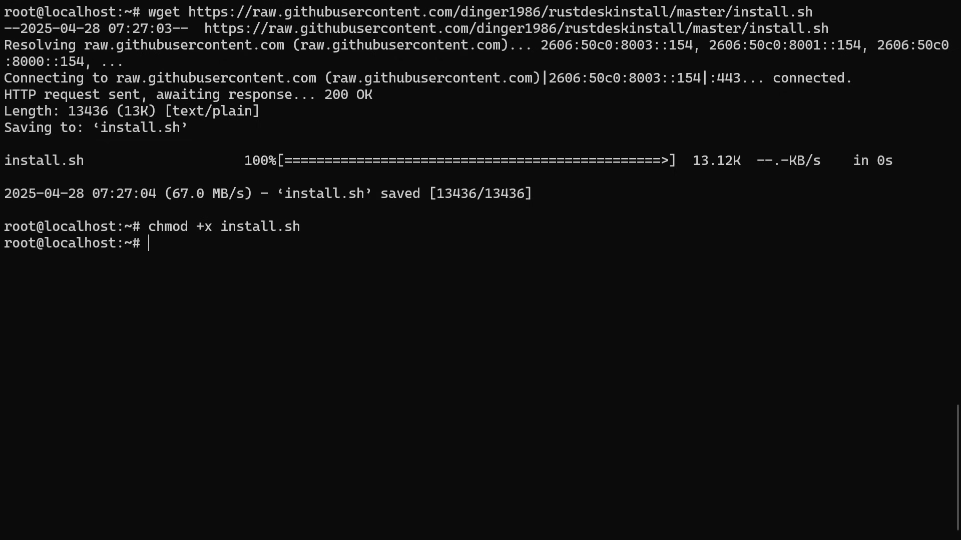
text(./install.sh)
key(Return)
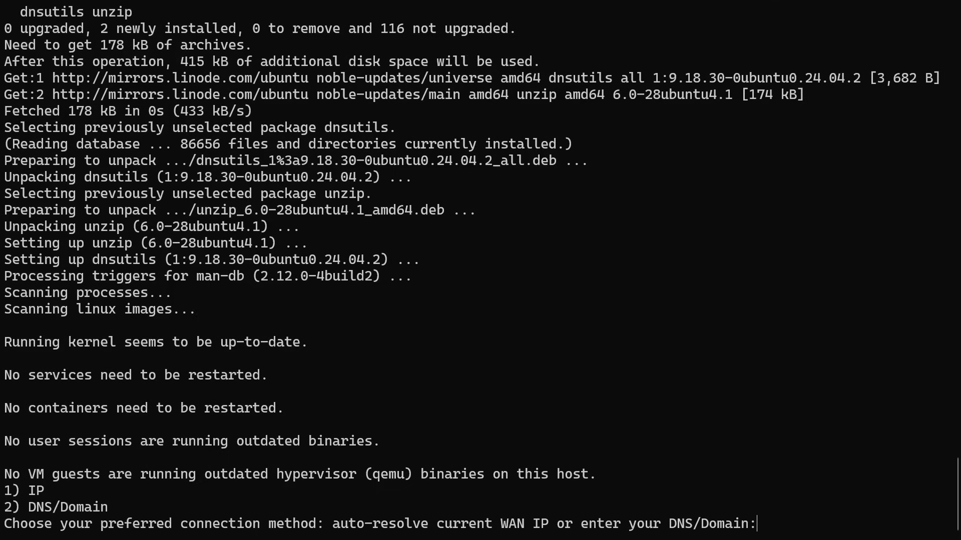
Answer the installer prompts: 1 to auto-resolve the WAN IP, 2 to skip the HTTP server
text(1)
key(Return)
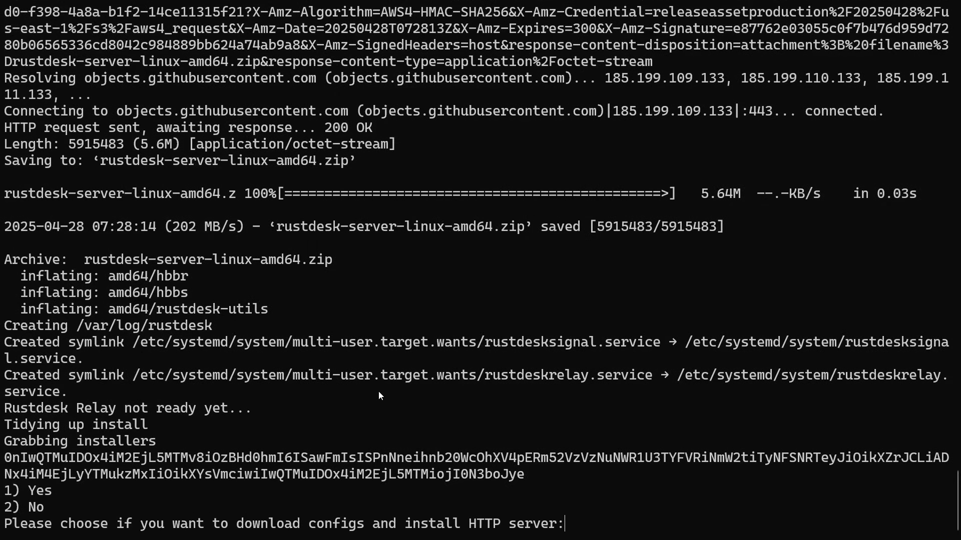
text(2)
key(Return)
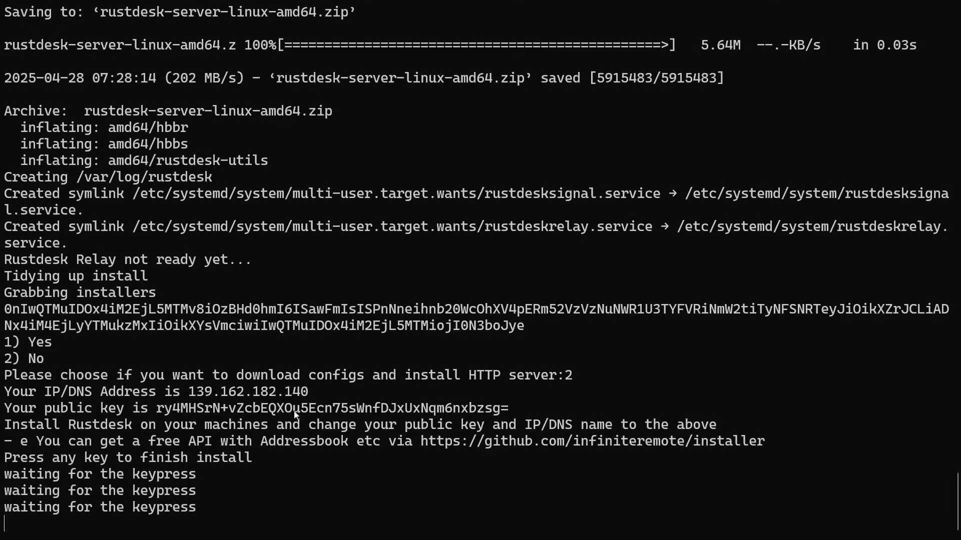
key(Return)
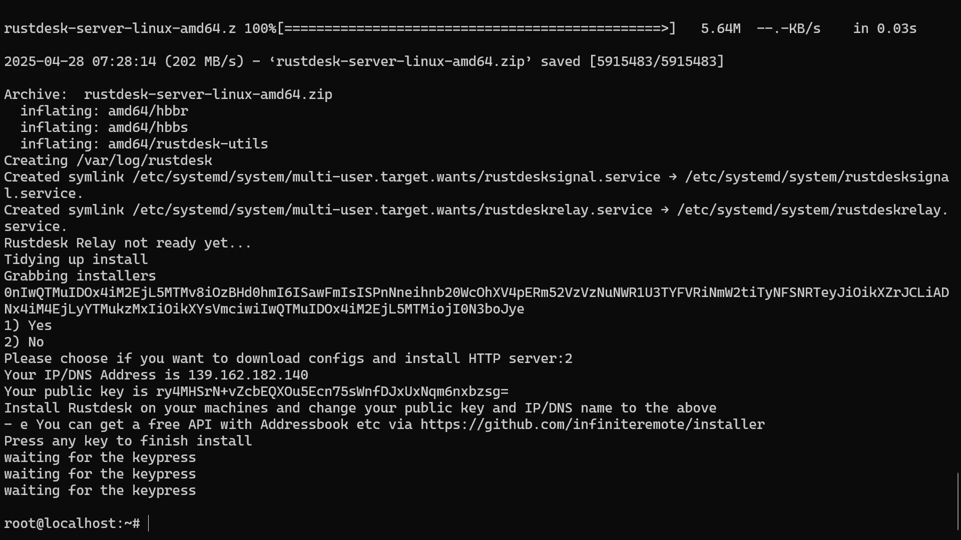
drag(157, 393, 517, 395)
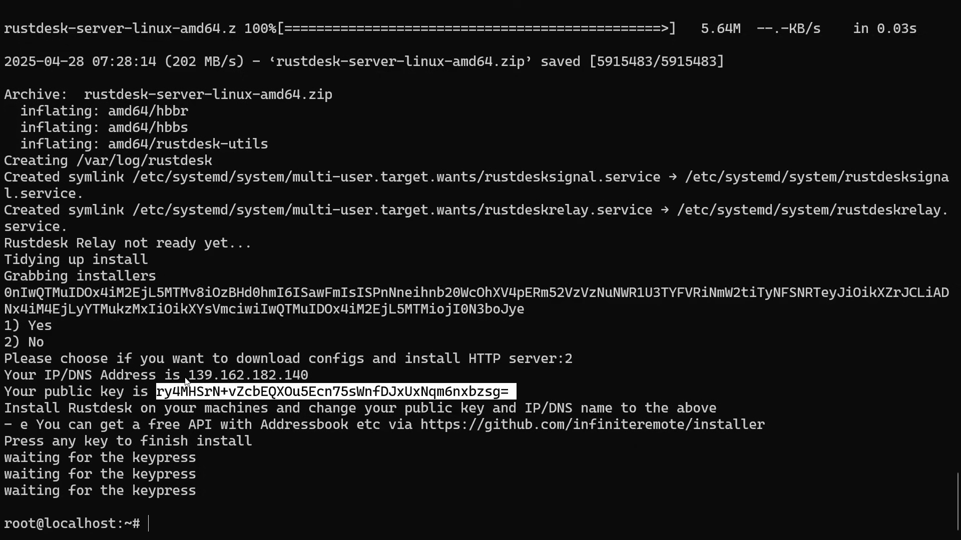
drag(189, 376, 309, 380)
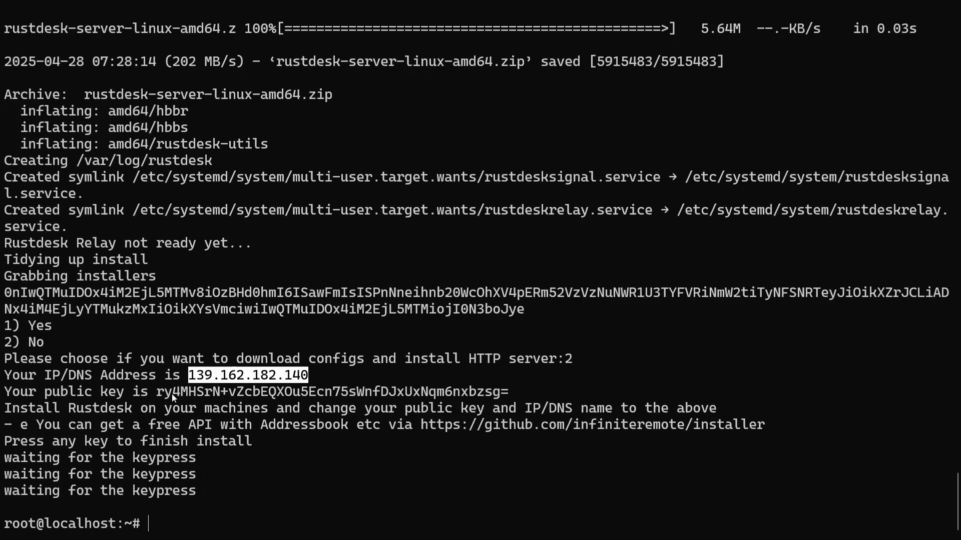
drag(157, 393, 505, 400)
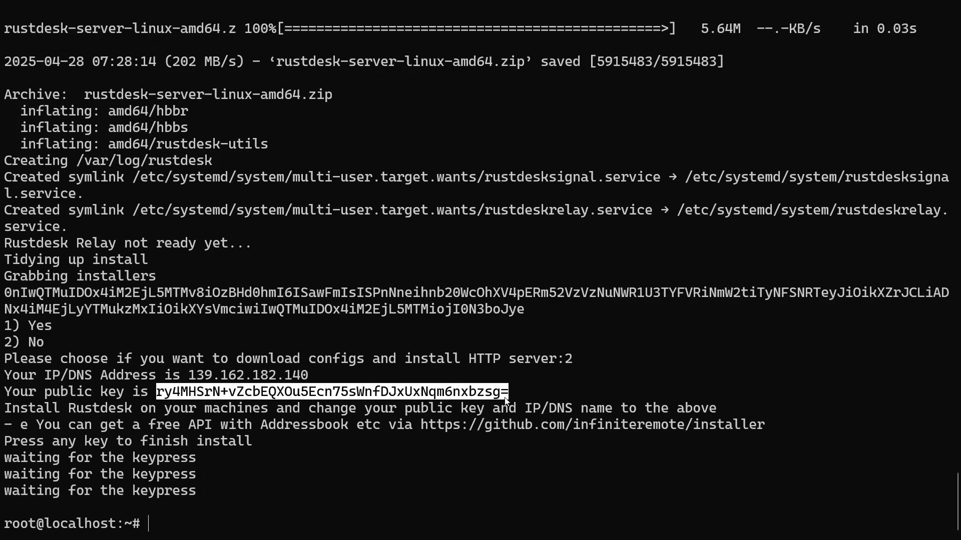
right_click(294, 435)
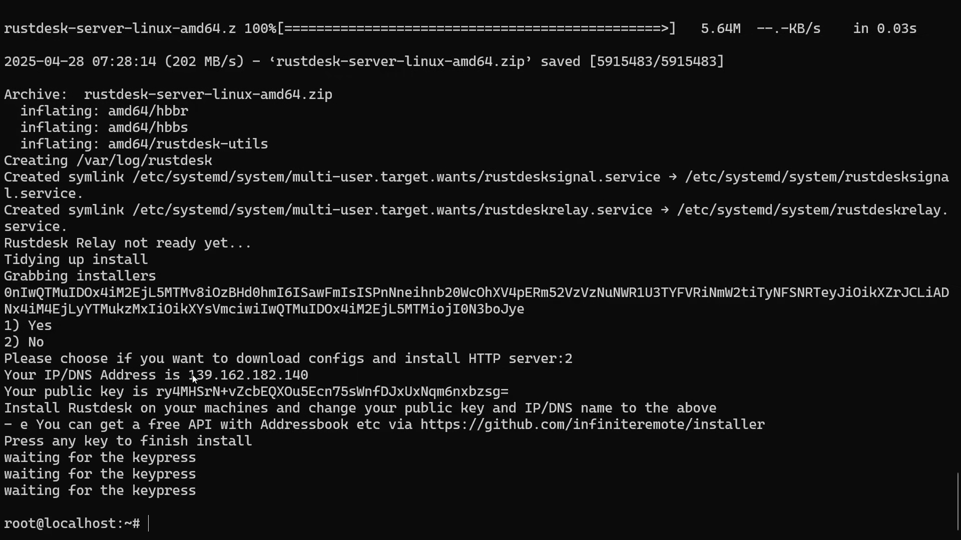
drag(189, 377, 308, 380)
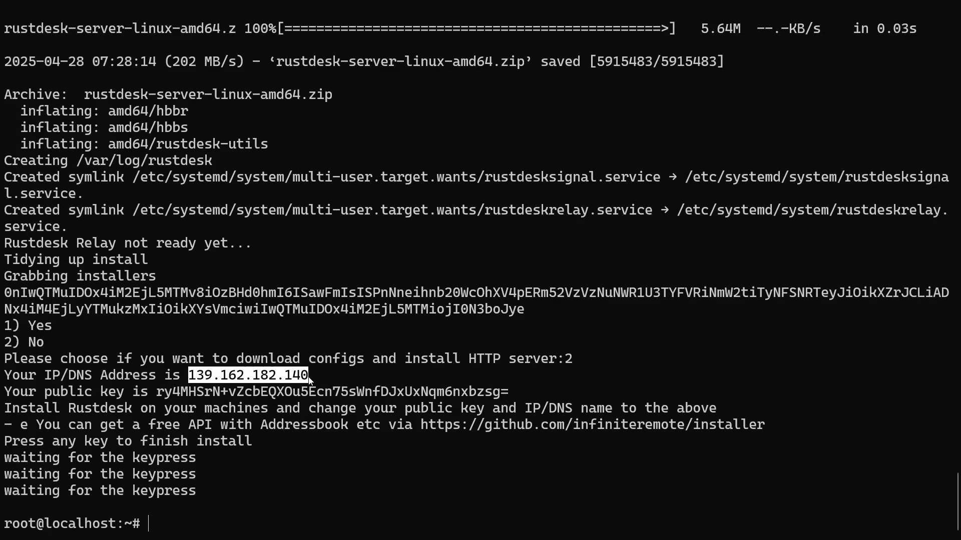
drag(157, 393, 505, 395)
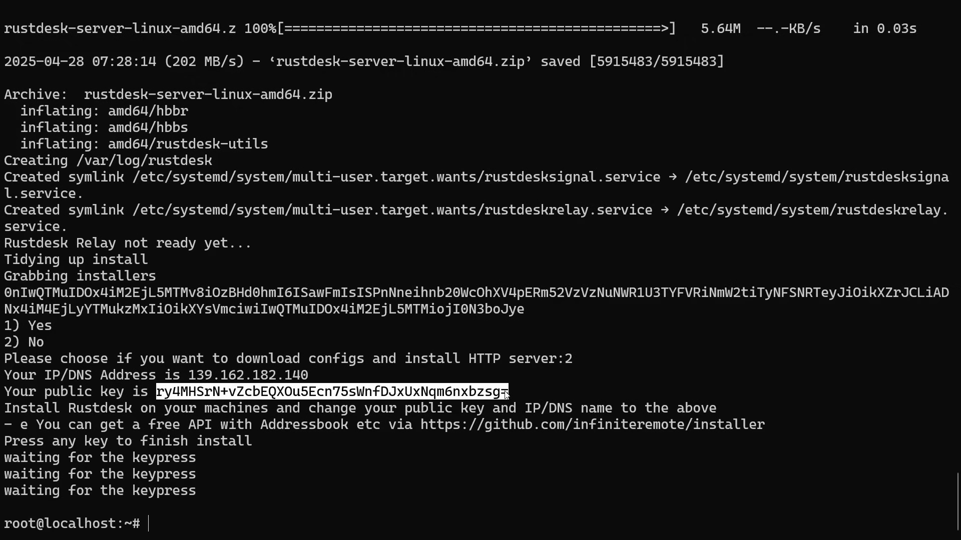
key(ctrl+c)
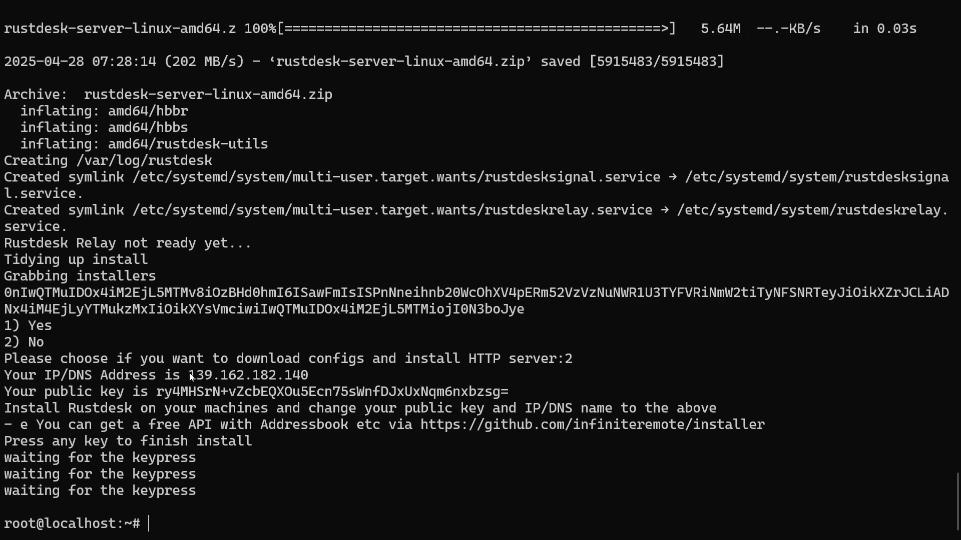
drag(189, 374, 300, 379)
key(ctrl+c)
drag(158, 395, 508, 398)
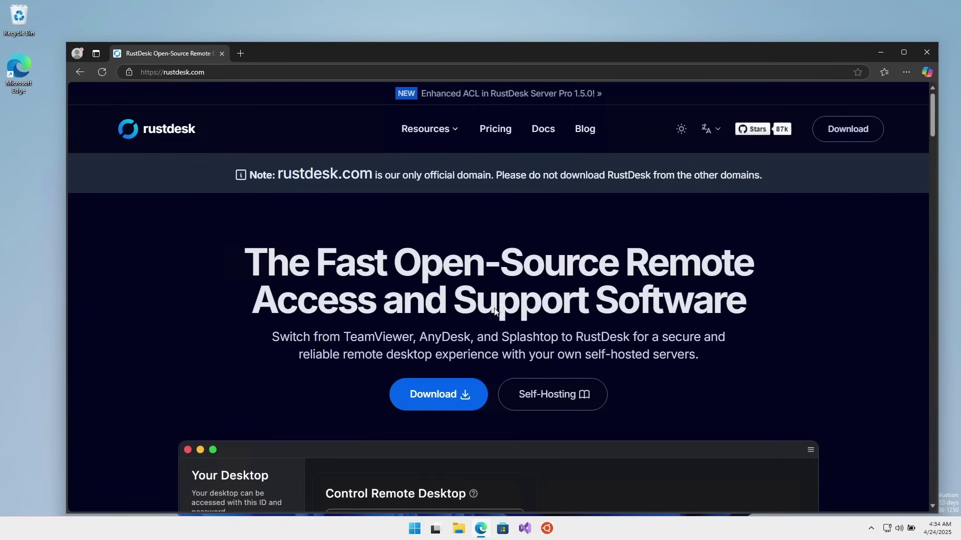
Download the RustDesk Windows x86-64 EXE from the release page and launch the installer
click(437, 393)
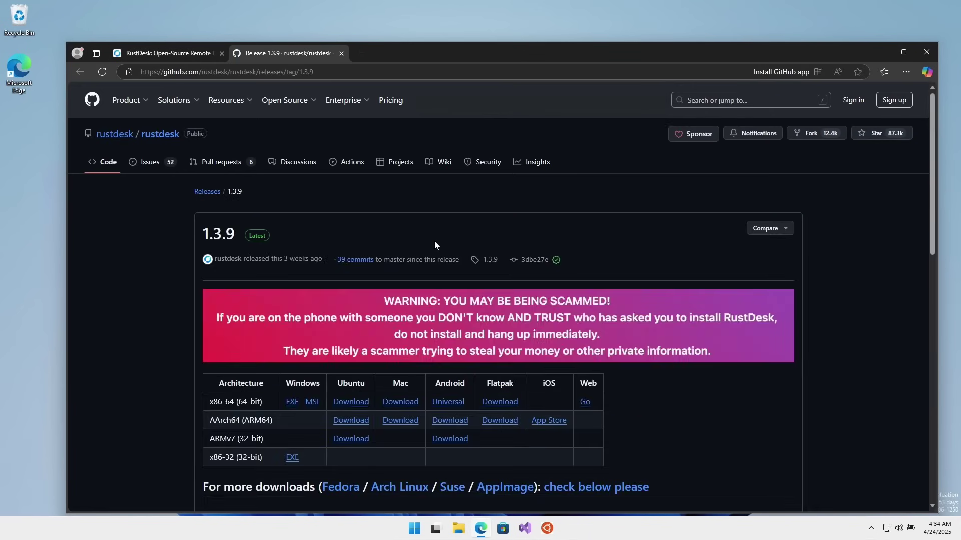
scroll(618, 322, down, 2)
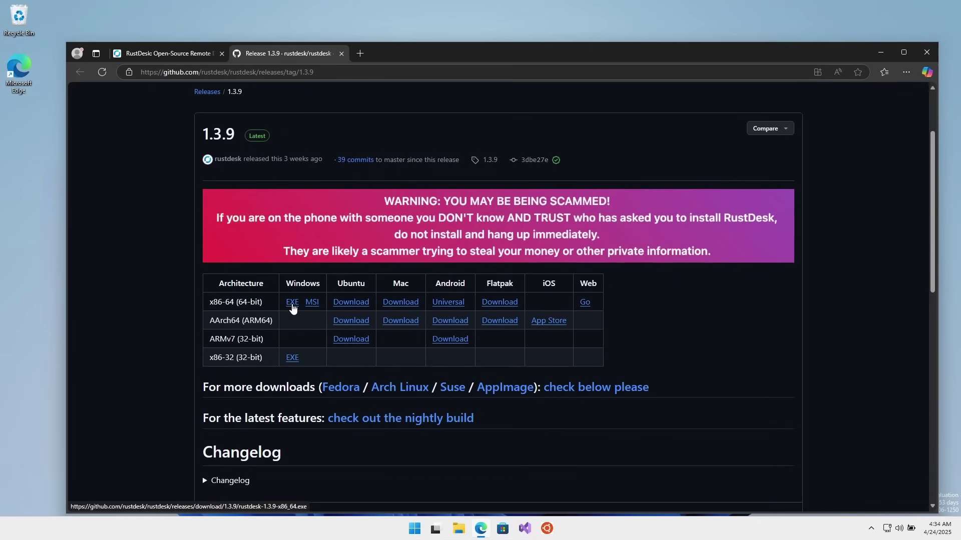
click(293, 305)
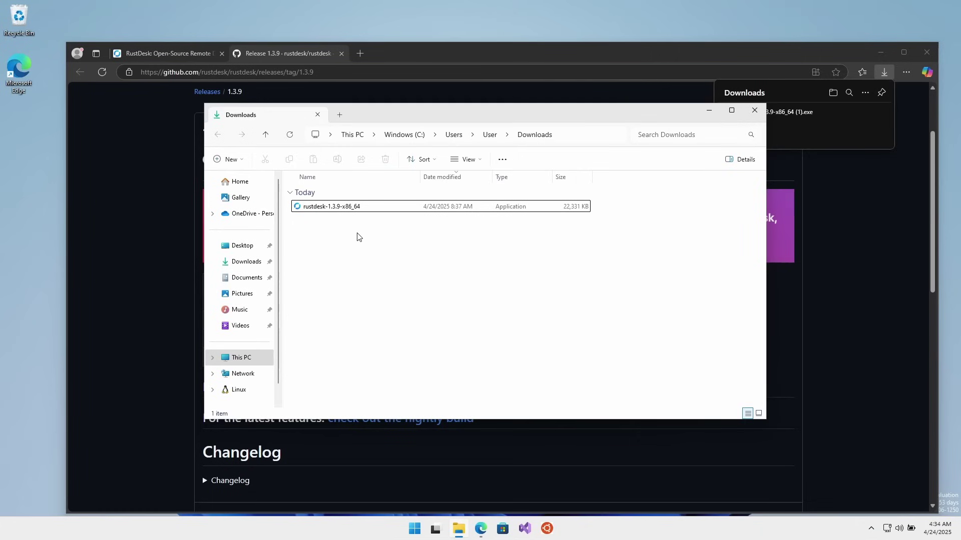
double_click(332, 207)
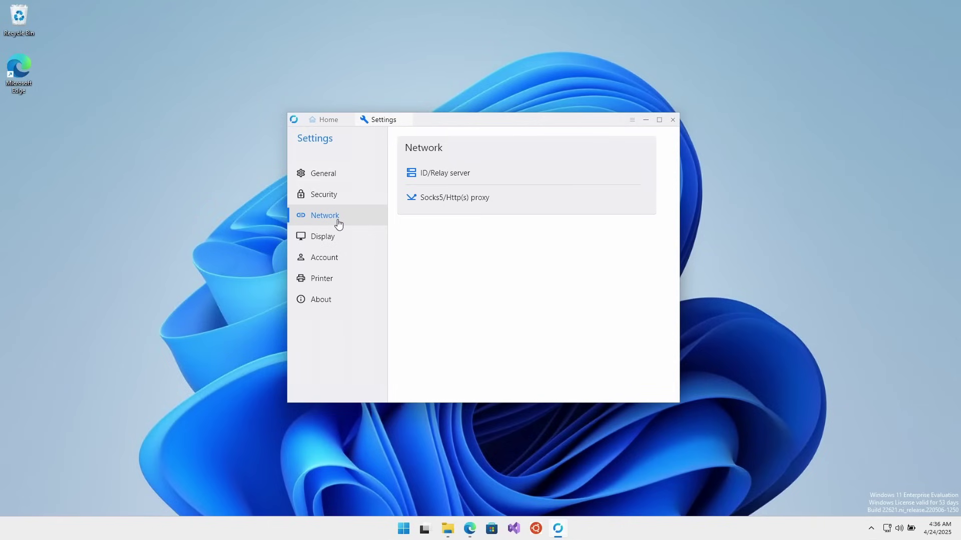
Paste 172.236.211.146 as ID and relay server plus the public key, save, and return home
click(443, 178)
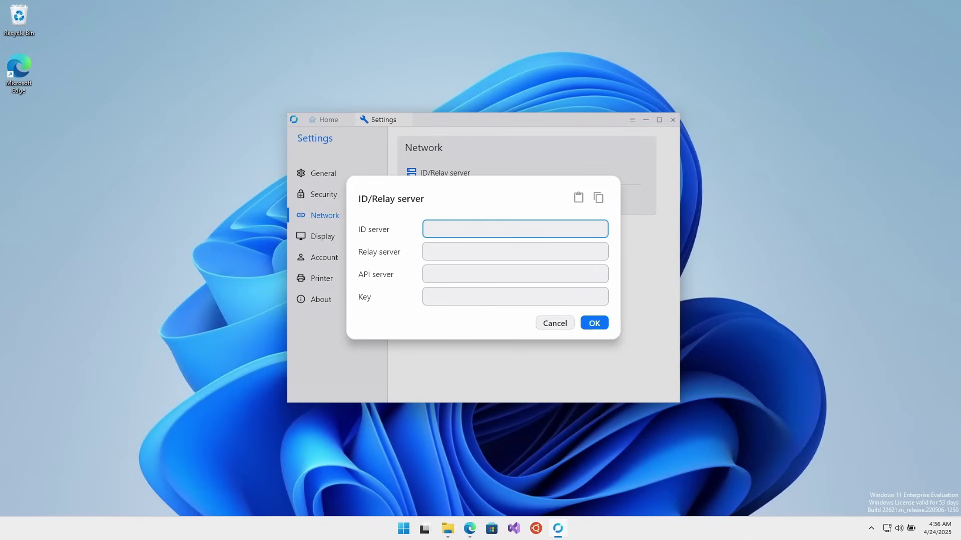
key(ctrl+v)
click(438, 253)
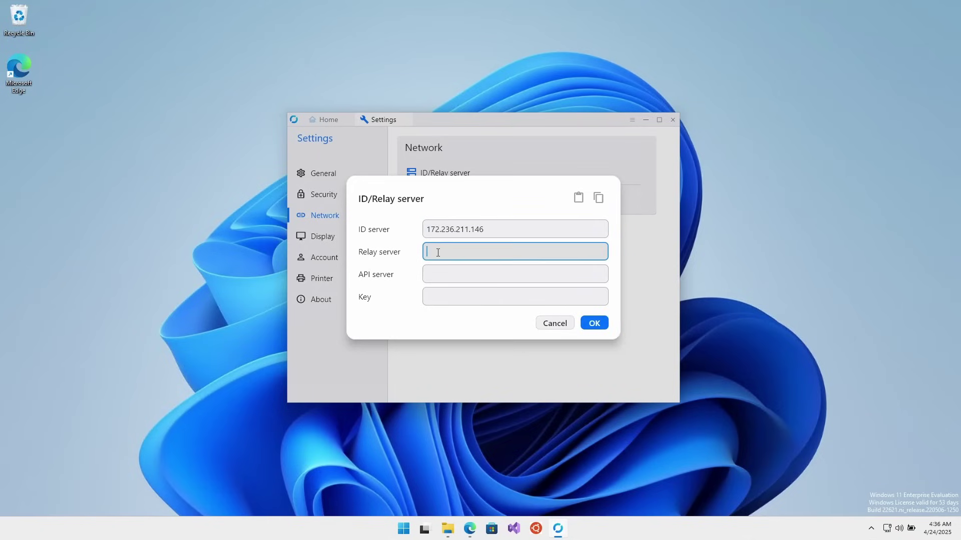
key(ctrl+v)
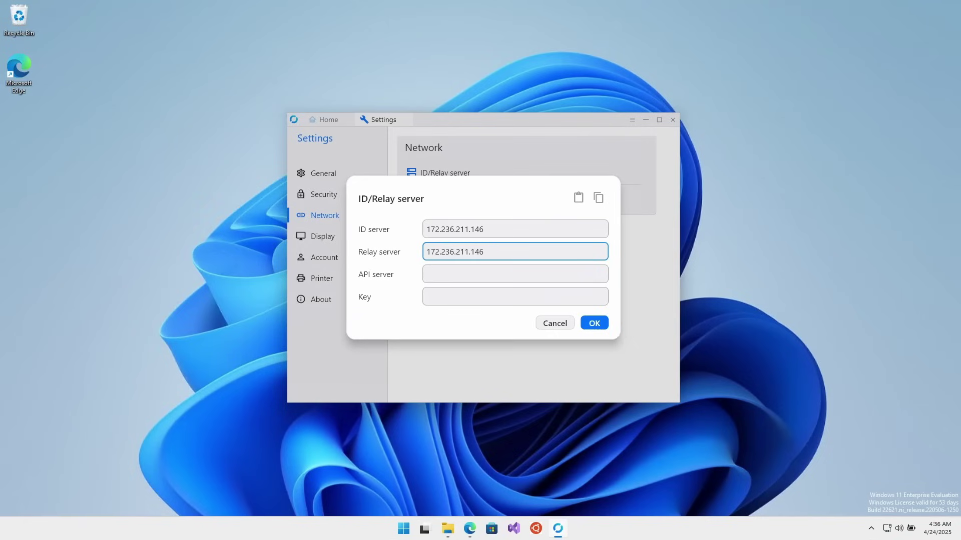
click(453, 298)
key(ctrl+v)
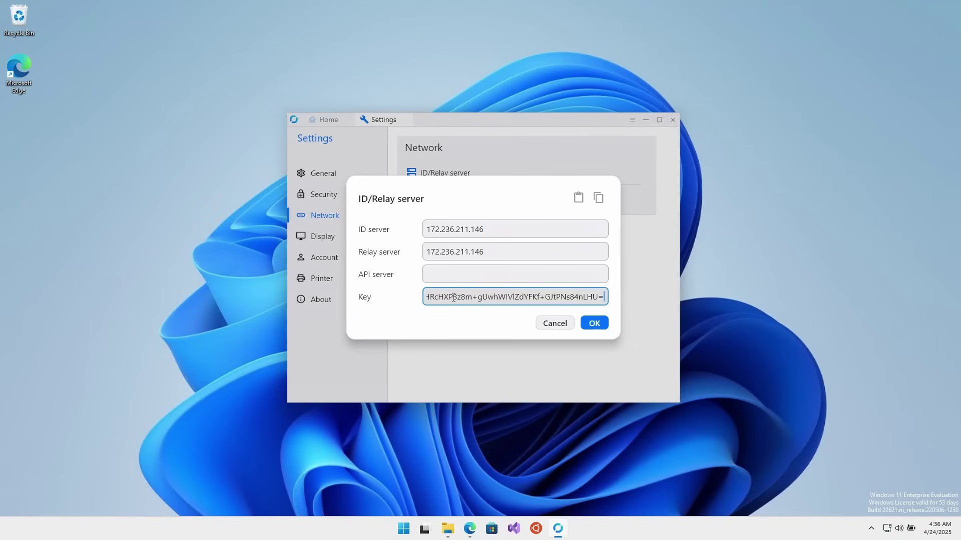
click(600, 324)
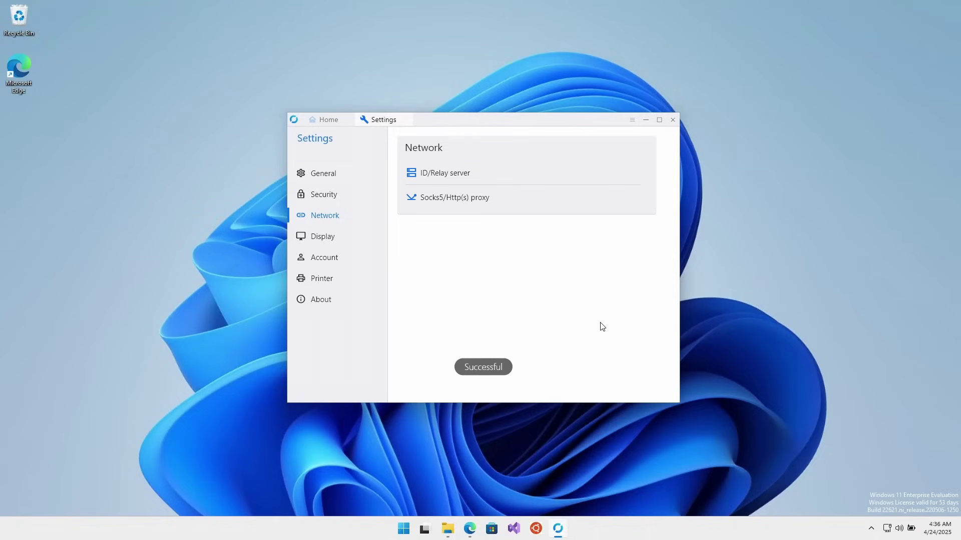
click(327, 120)
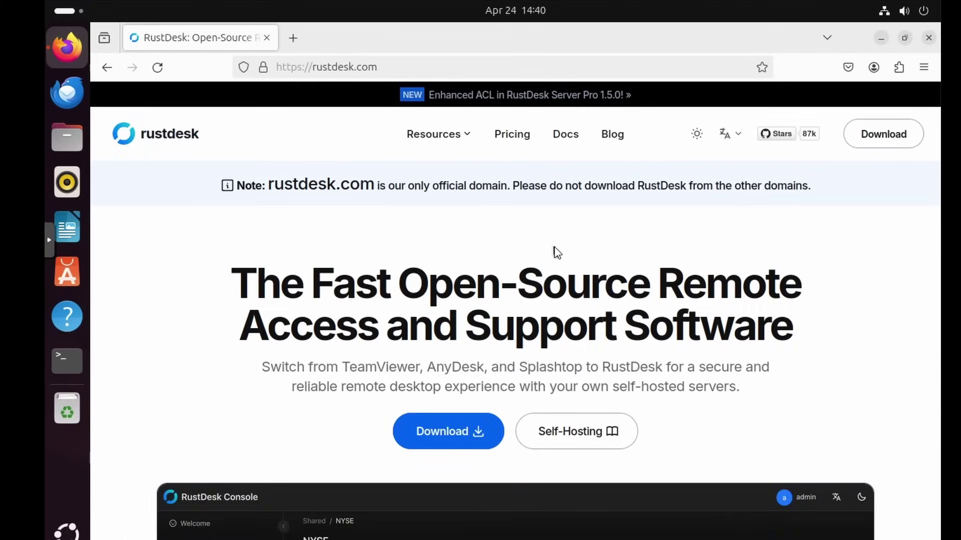
Start downloading the Ubuntu x86-64 RustDesk 1.3.9 .deb from the GitHub release page
click(459, 428)
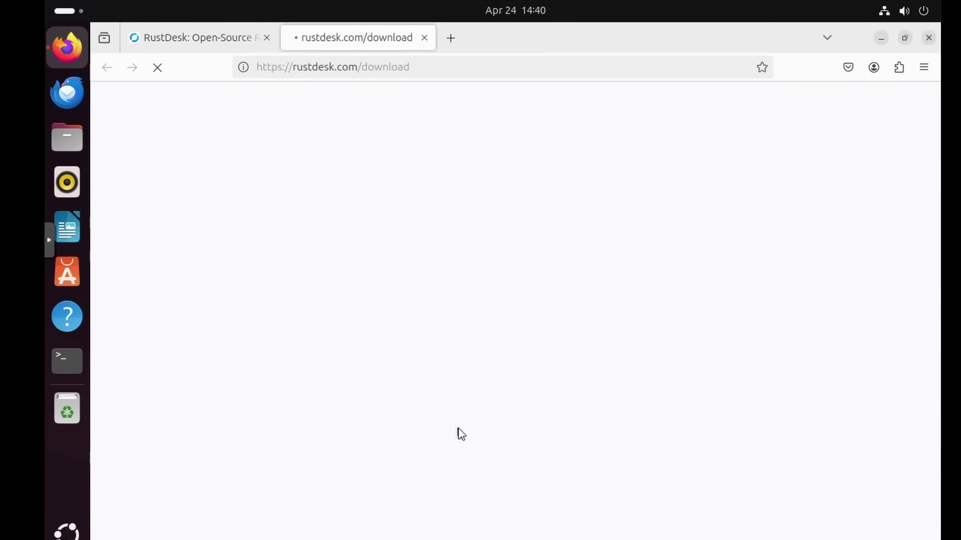
scroll(338, 305, down, 3)
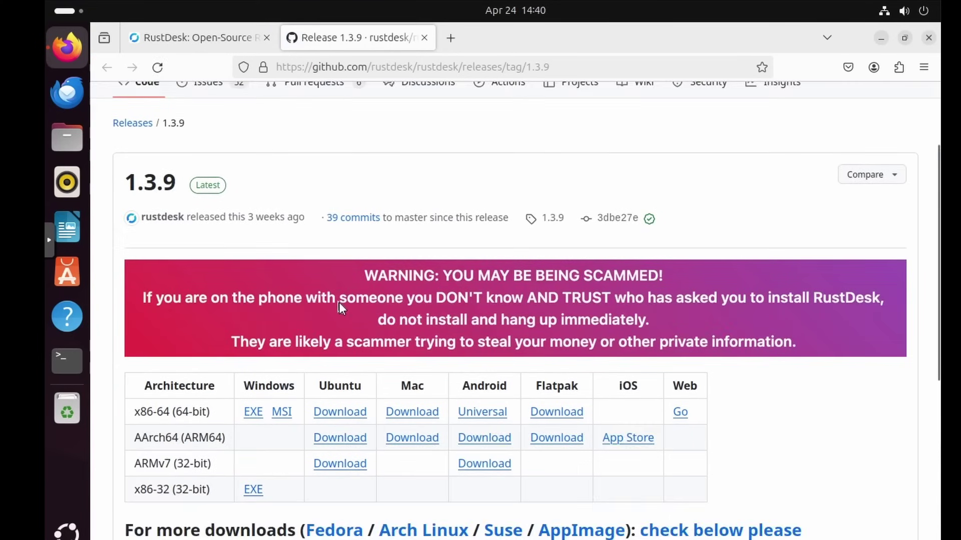
scroll(338, 302, down, 2)
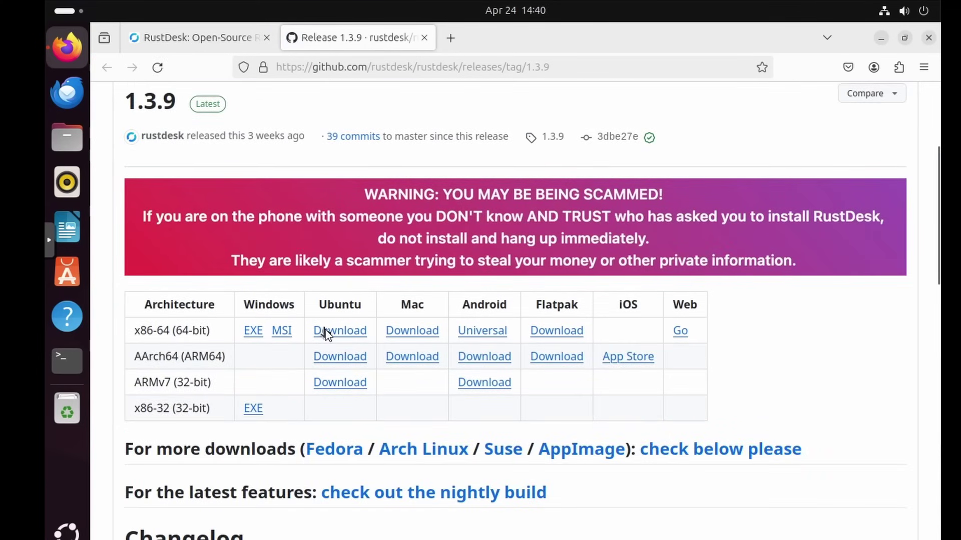
click(325, 331)
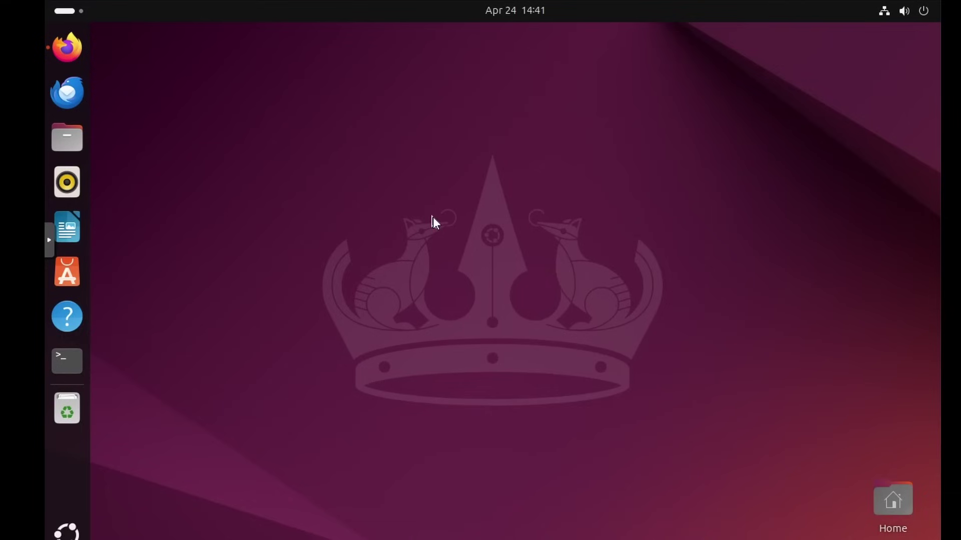
Open a Terminal, move it left, and change into the Downloads folder
click(77, 356)
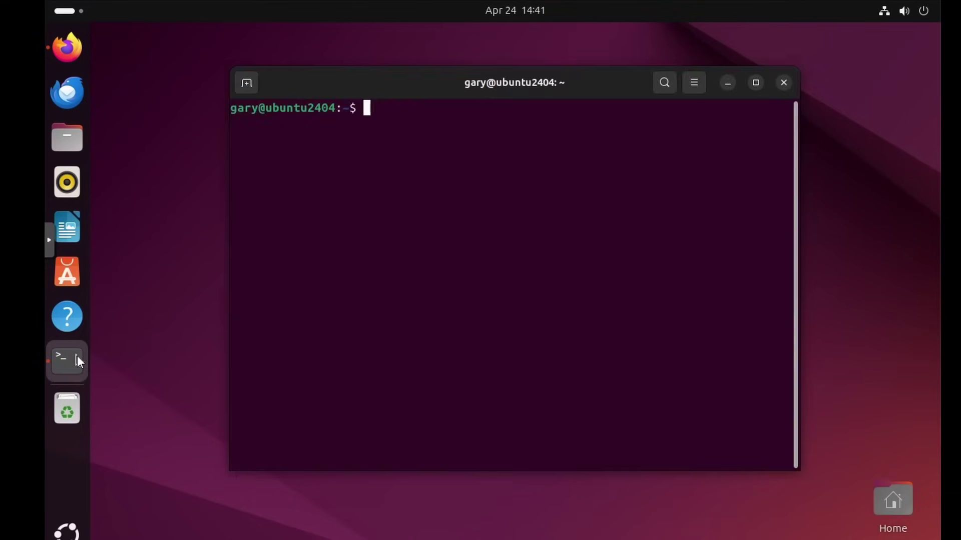
drag(438, 74, 347, 80)
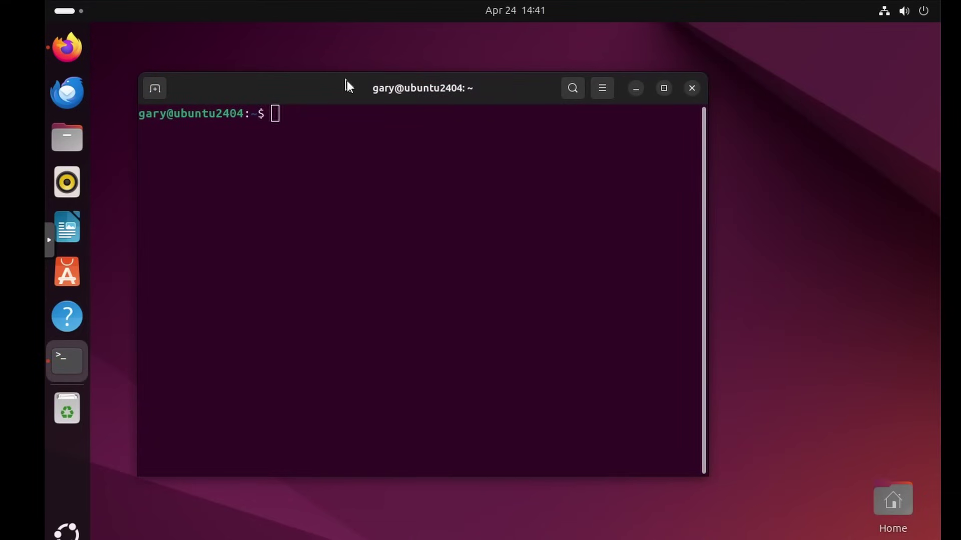
text(cd Dow)
key(Tab)
key(Return)
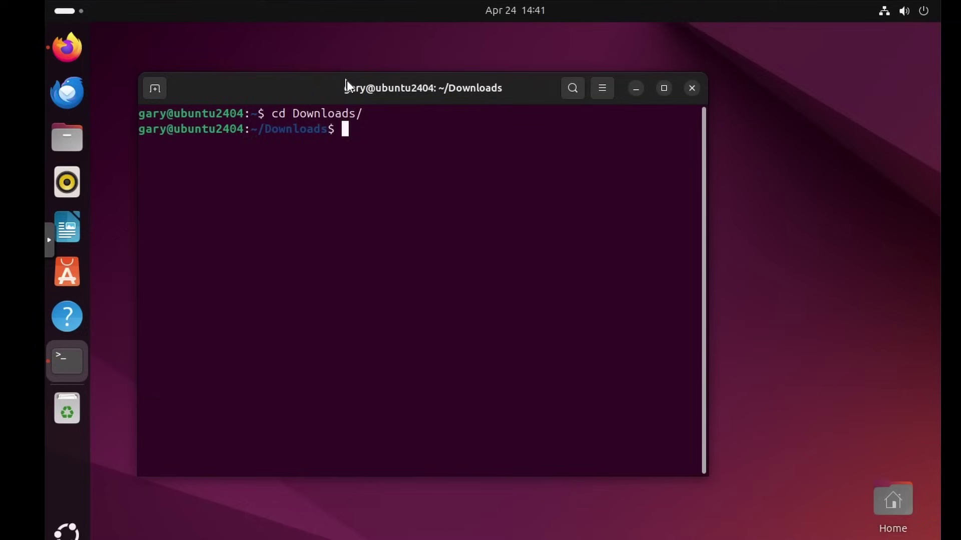
Type dpkg -i rustdesk-1.3.9-x86_64.deb without running it, then open Files
text(dpkg -i r)
key(Tab)
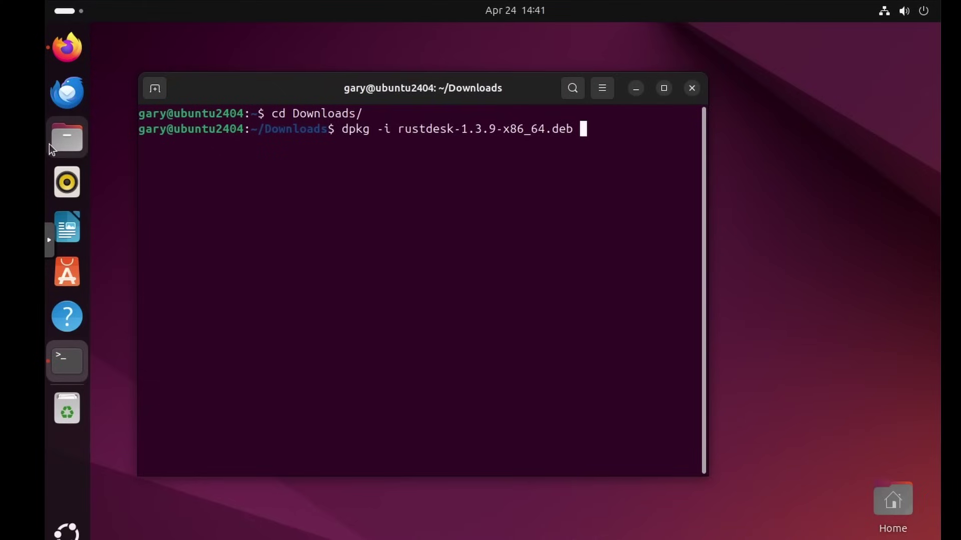
click(68, 145)
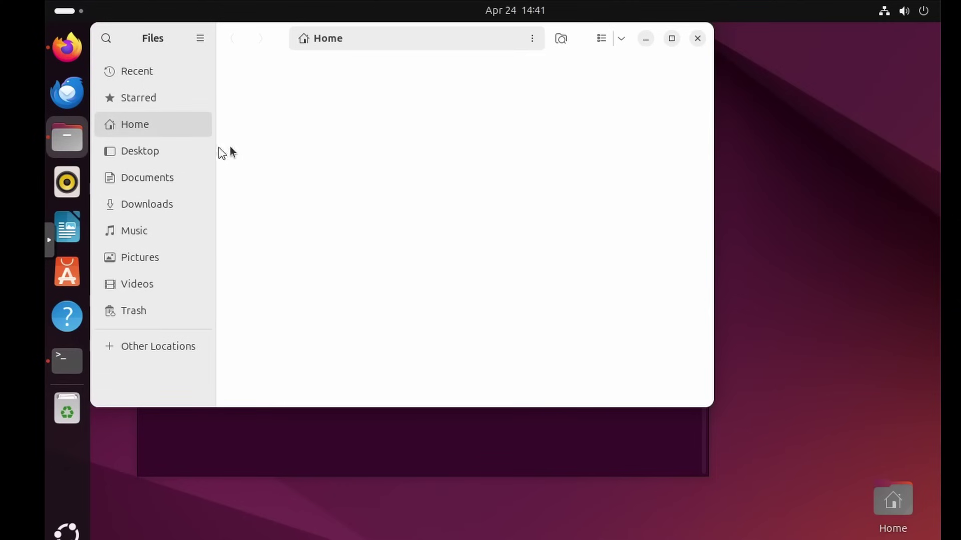
Open rustdesk-1.3.9-x86_64.deb from Downloads with App Center via Open With
click(153, 203)
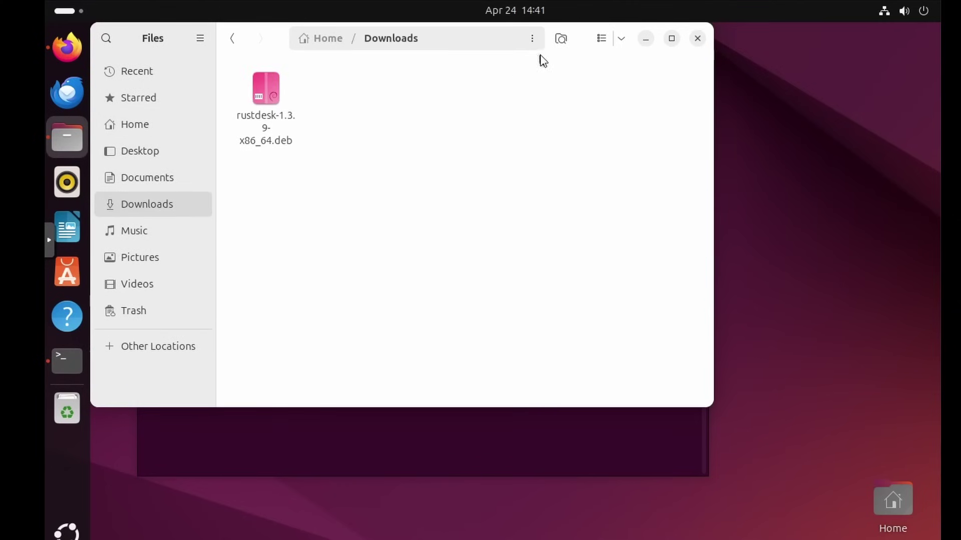
right_click(270, 99)
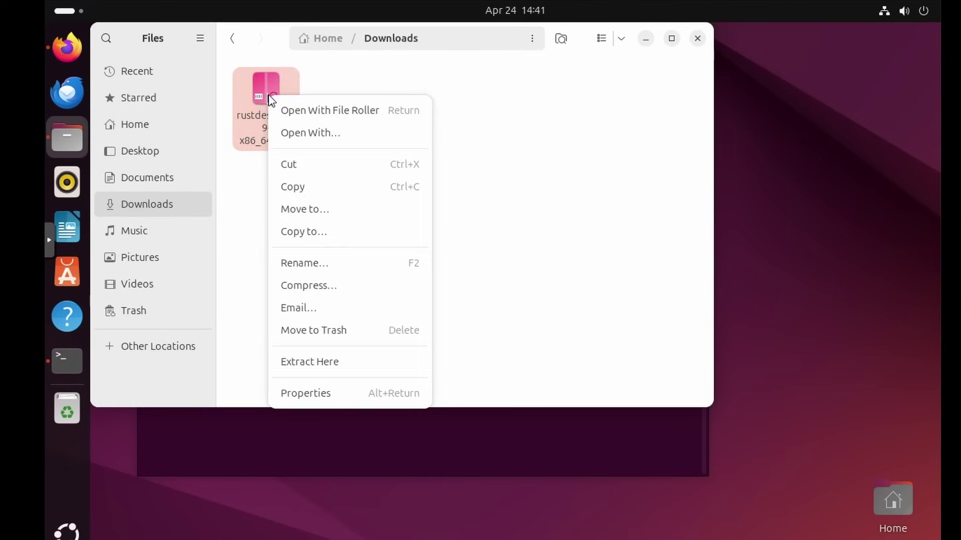
click(302, 133)
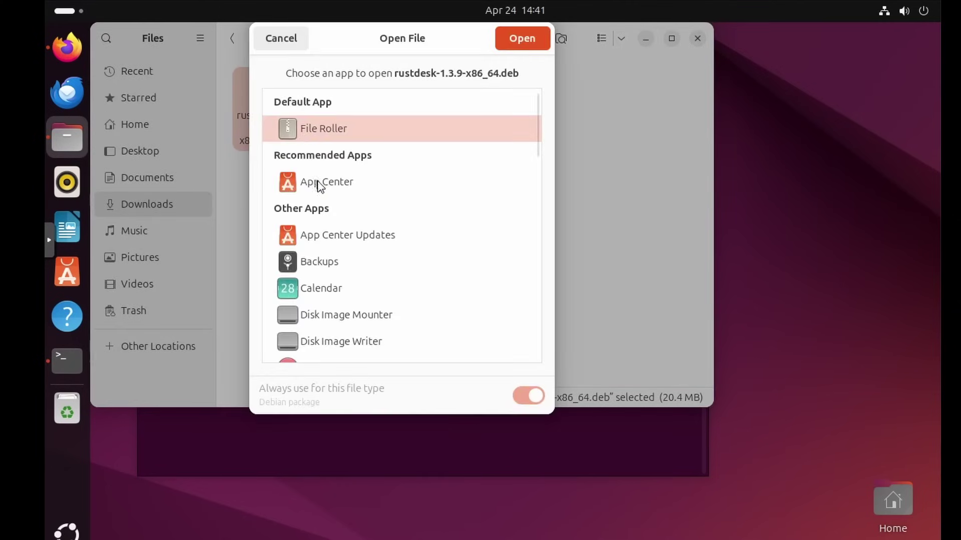
click(318, 182)
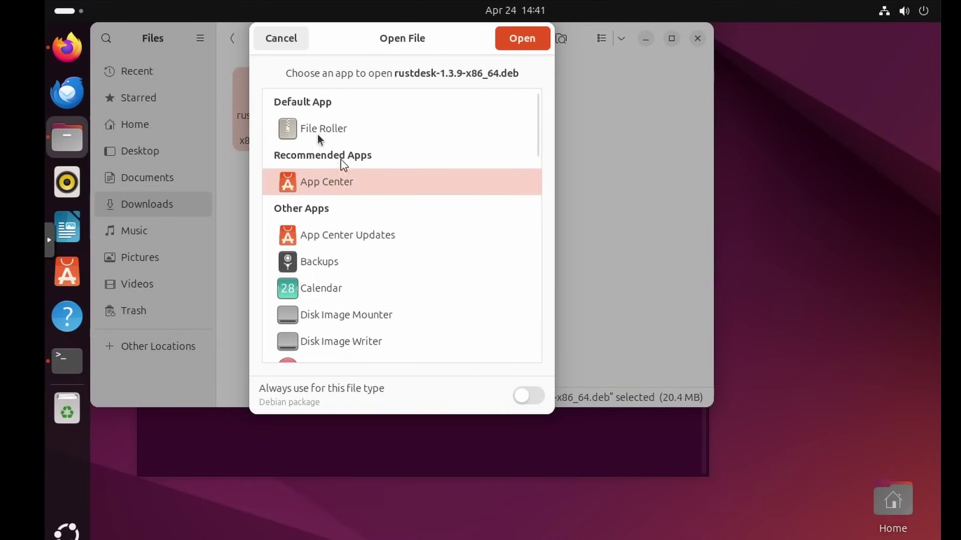
click(518, 40)
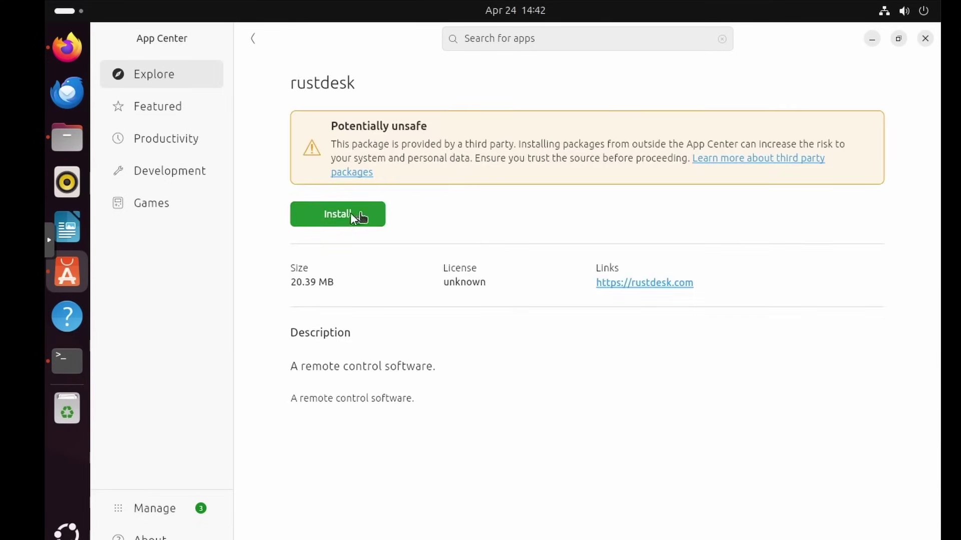
Install the rustdesk package, confirm the third-party warning, and authorize with the account password
click(343, 213)
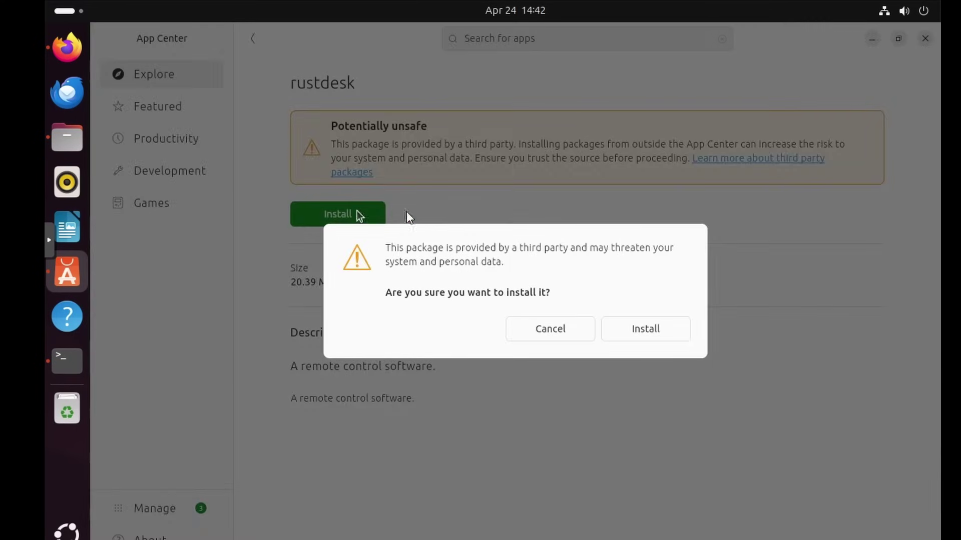
click(641, 328)
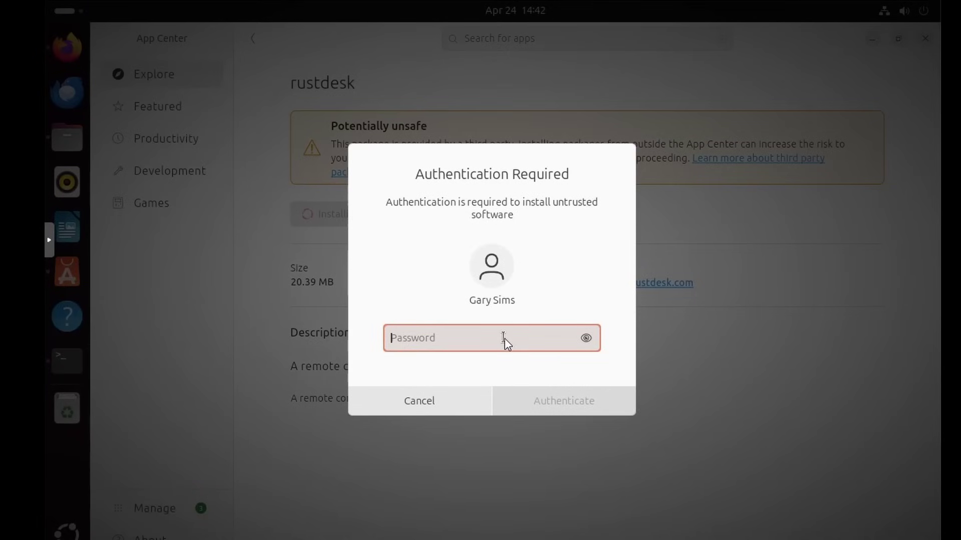
text(•••••••••)
key(Return)
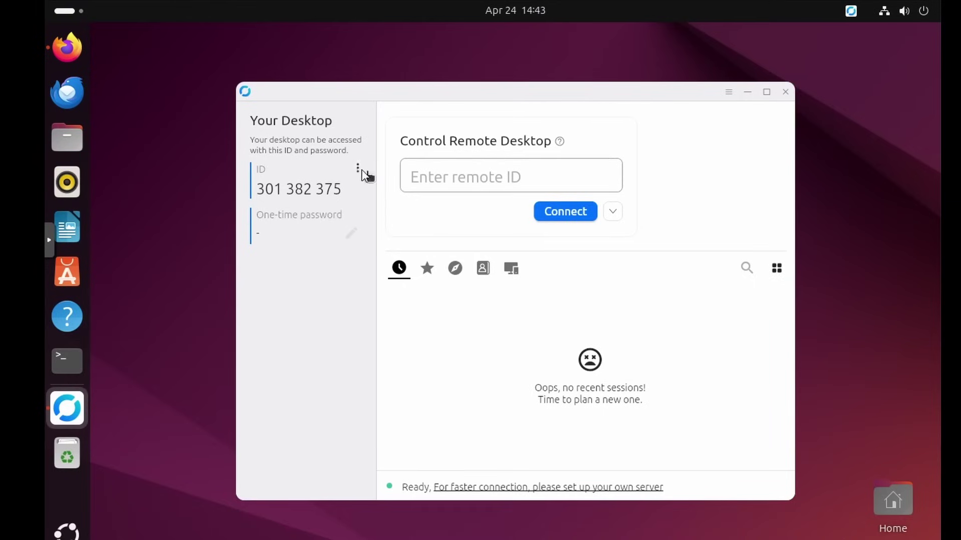
Unlock RustDesk's Network settings with the account password
click(361, 172)
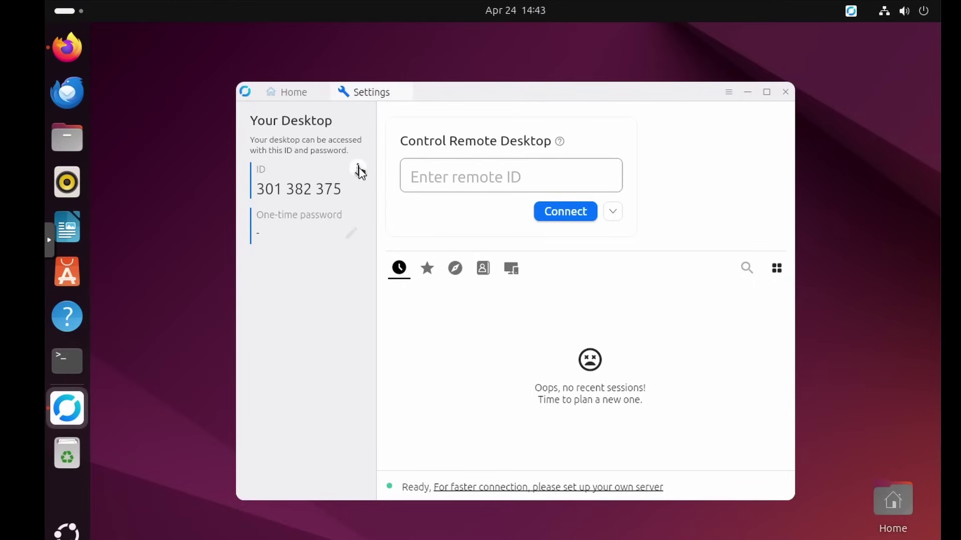
click(307, 228)
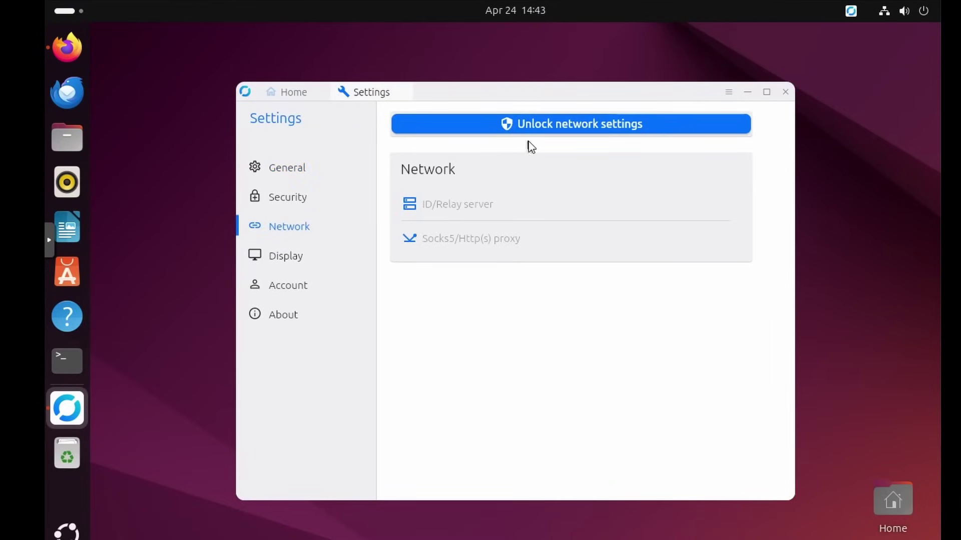
click(545, 129)
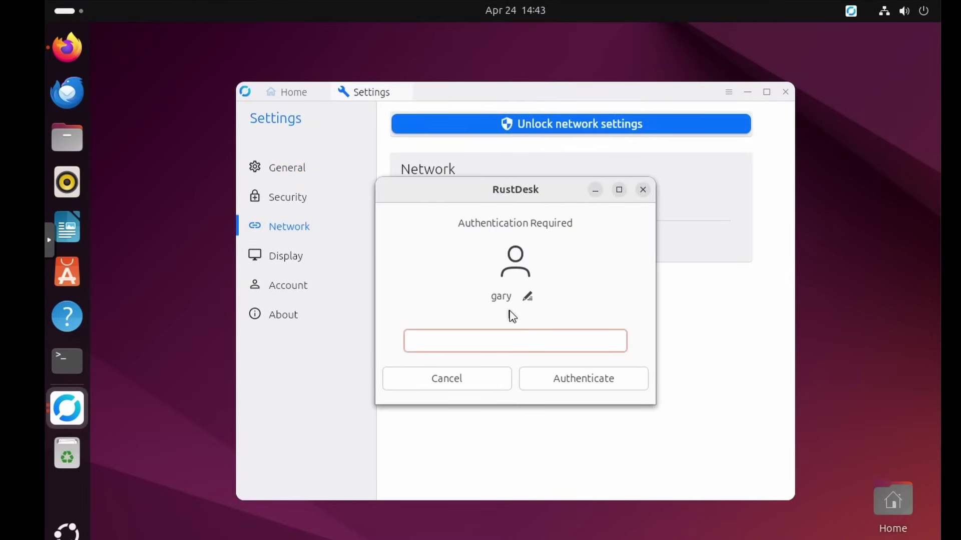
text(••••••••)
key(Return)
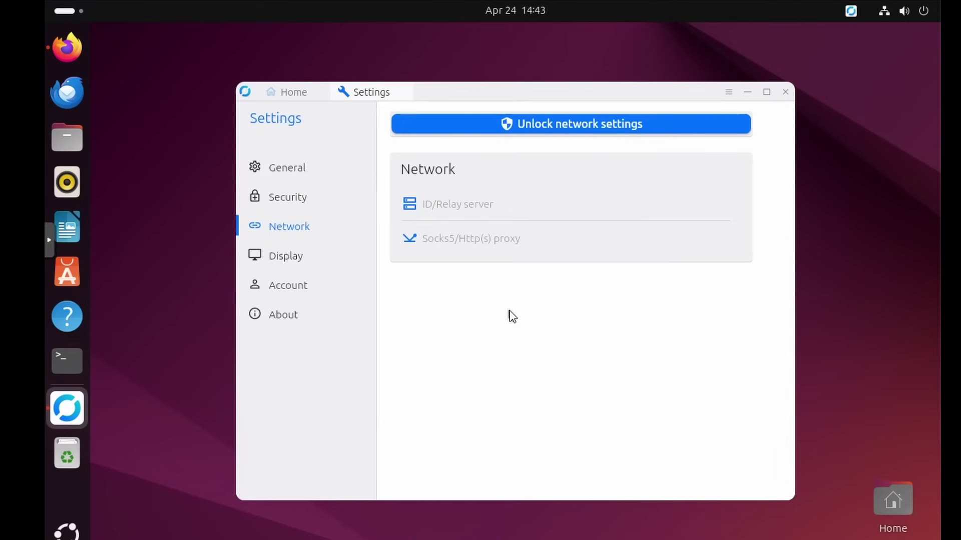
Enter 172.236.211.146 as ID server and paste the server key
click(466, 205)
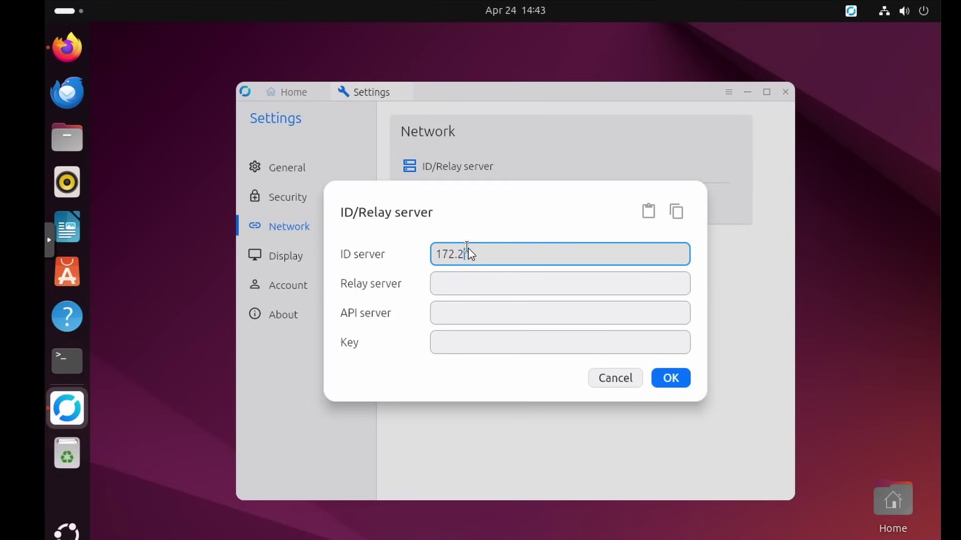
text(172.236.211.146)
click(471, 343)
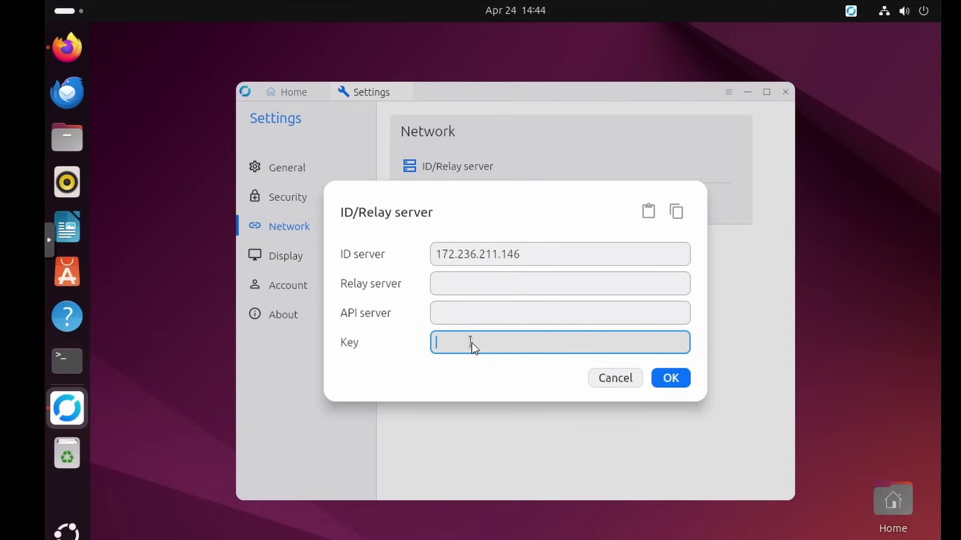
key(ctrl+v)
Copy the same address into the Relay server field, save, and return home
click(507, 256)
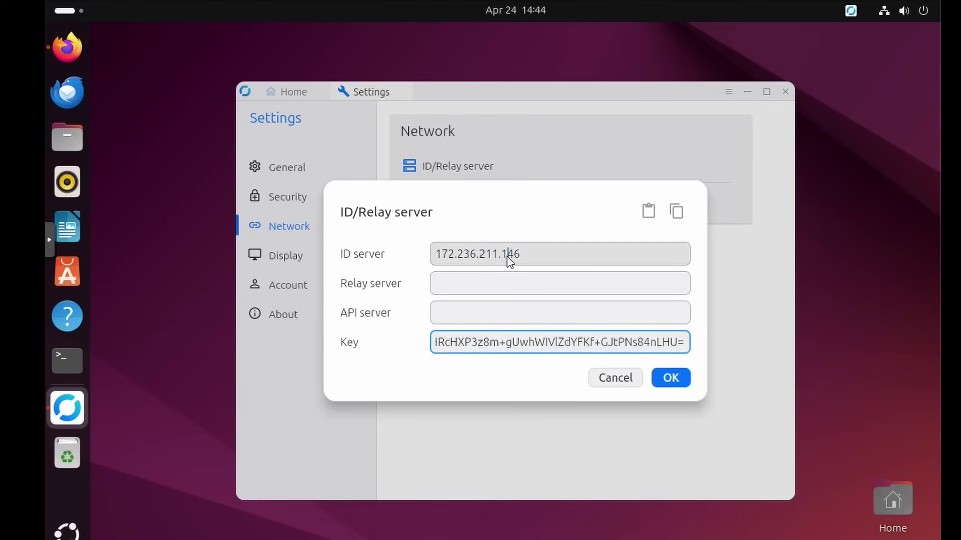
key(ctrl+a)
key(ctrl+c)
click(487, 289)
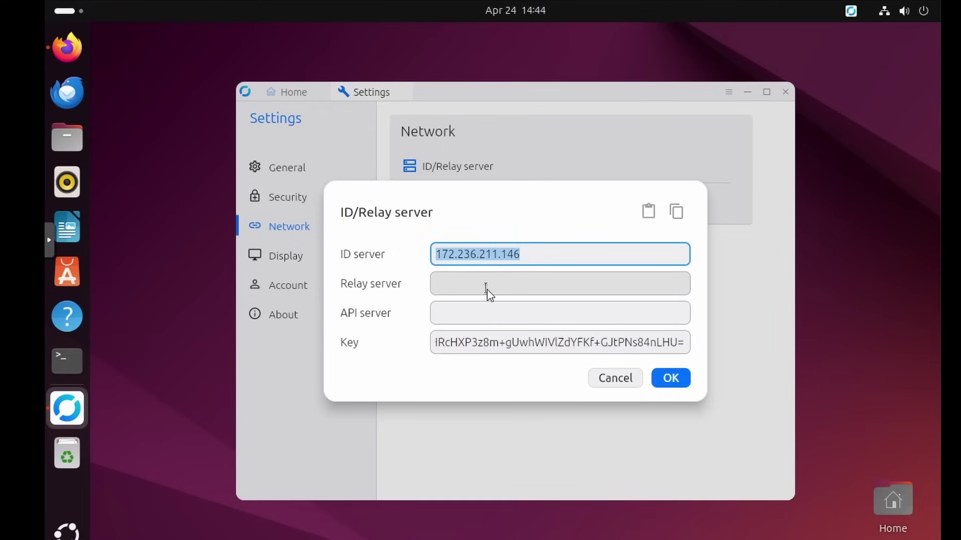
key(ctrl+v)
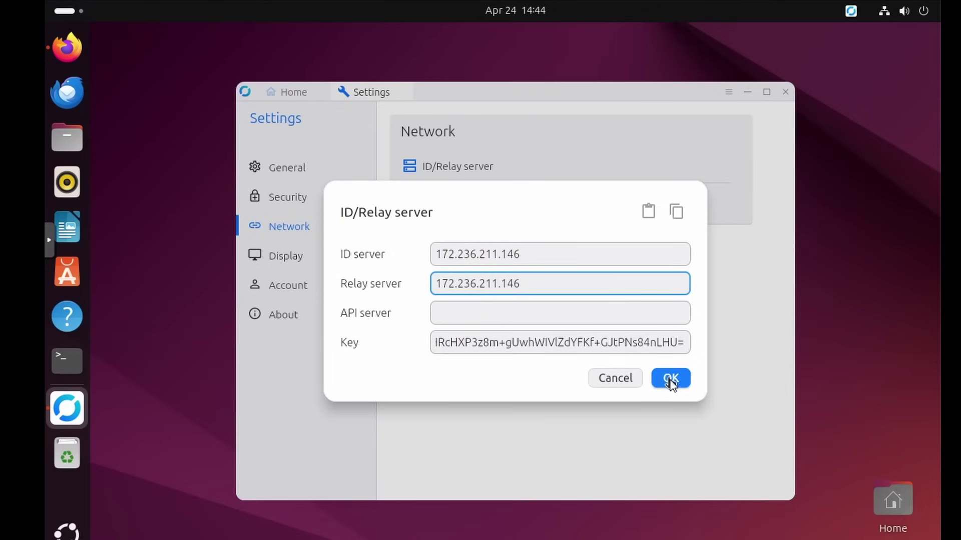
click(671, 379)
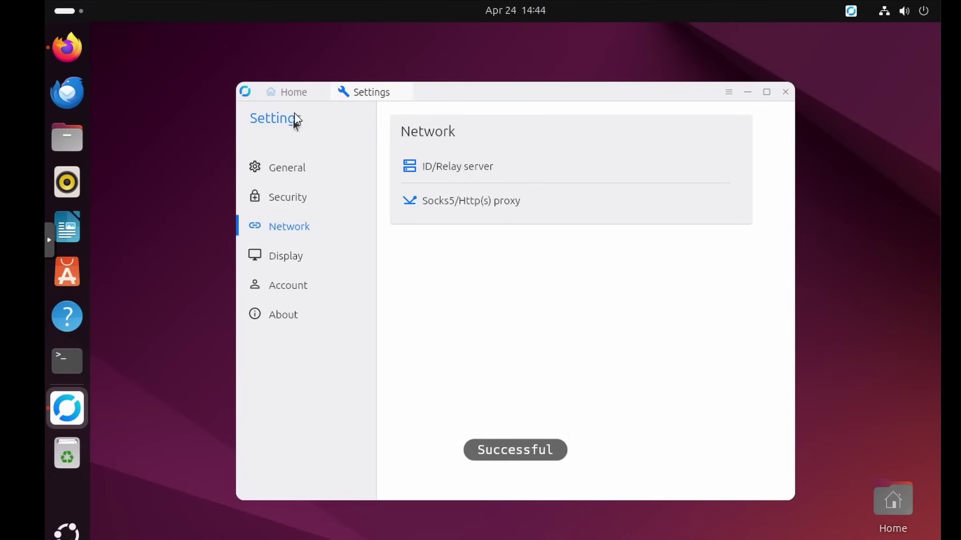
click(295, 93)
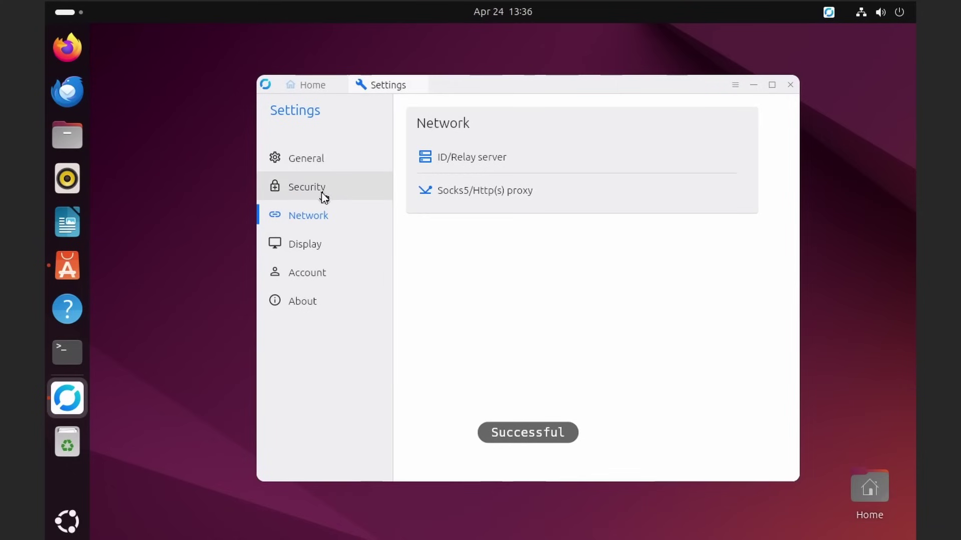
Unlock RustDesk's Security settings for editing with the system password
click(322, 195)
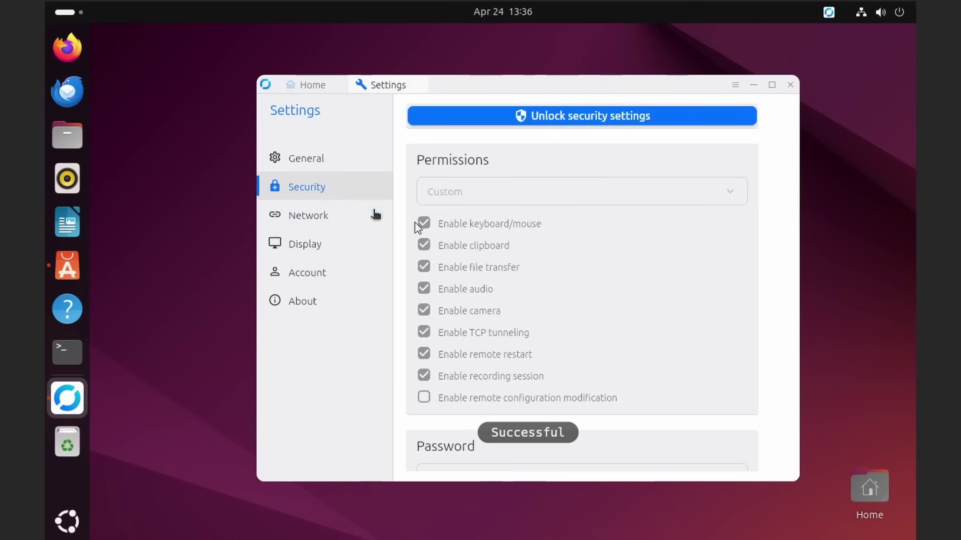
click(557, 121)
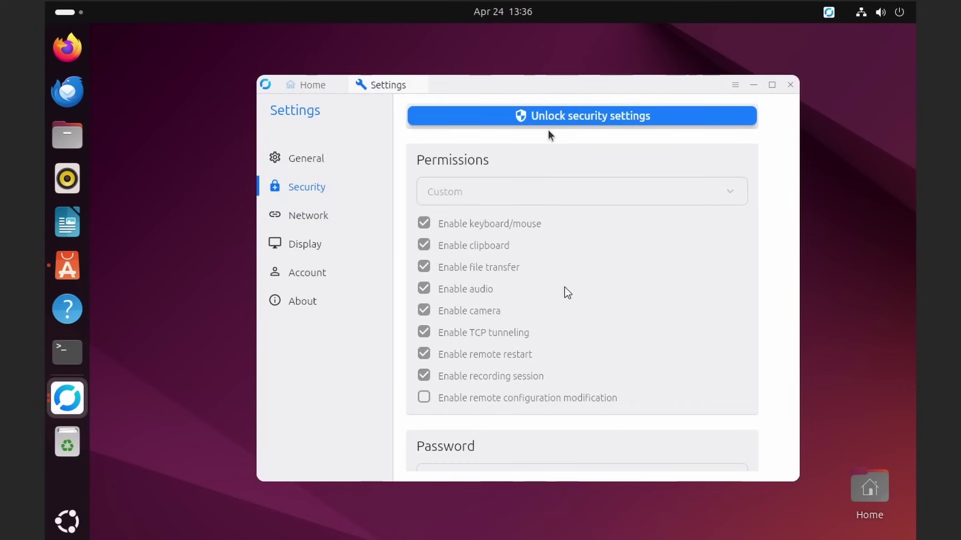
text(••••)
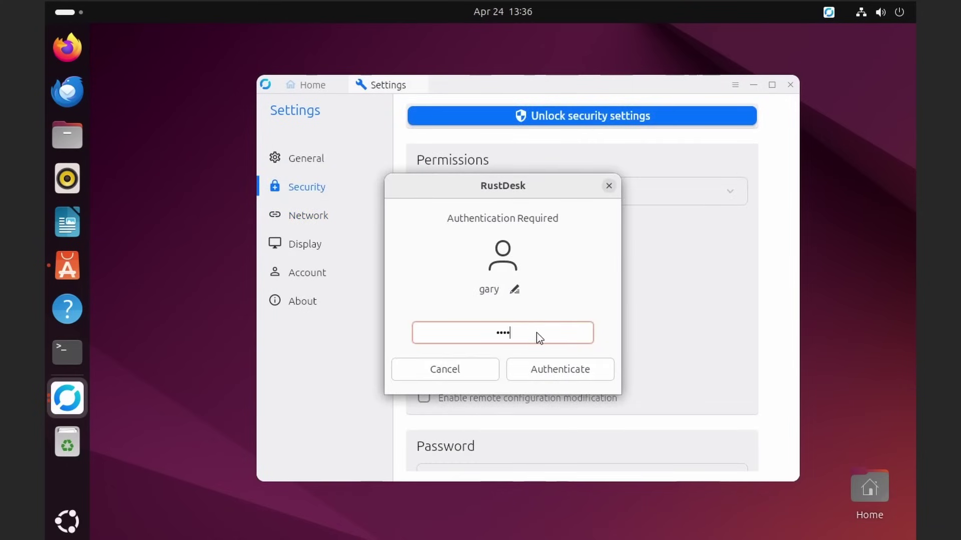
text(••••••)
key(Return)
Set a new permanent password, enter it again to confirm, and save it
scroll(516, 380, down, 5)
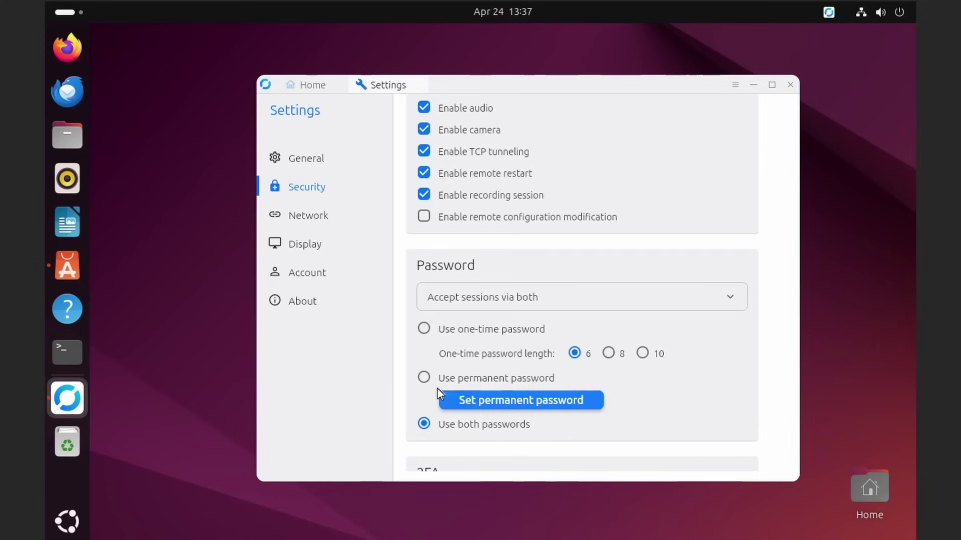
click(424, 379)
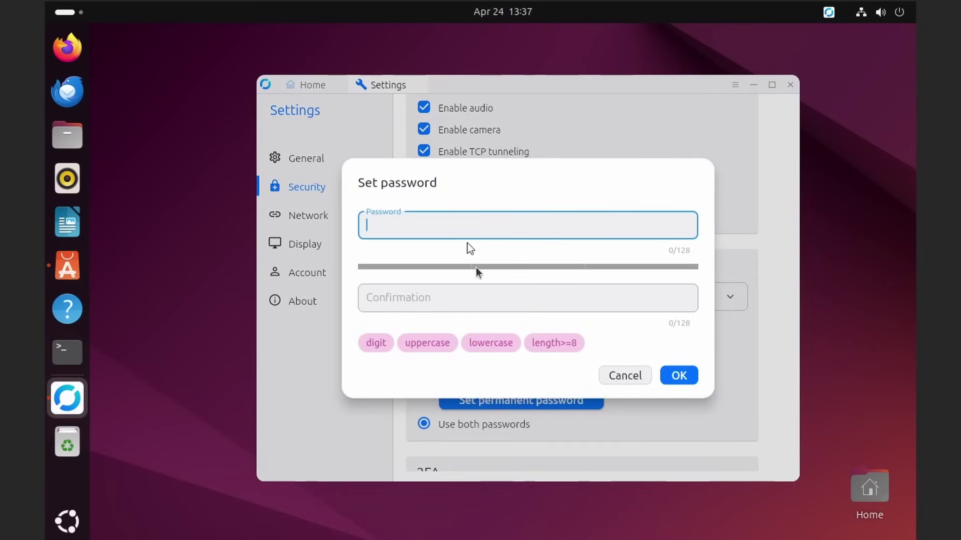
text(•••)
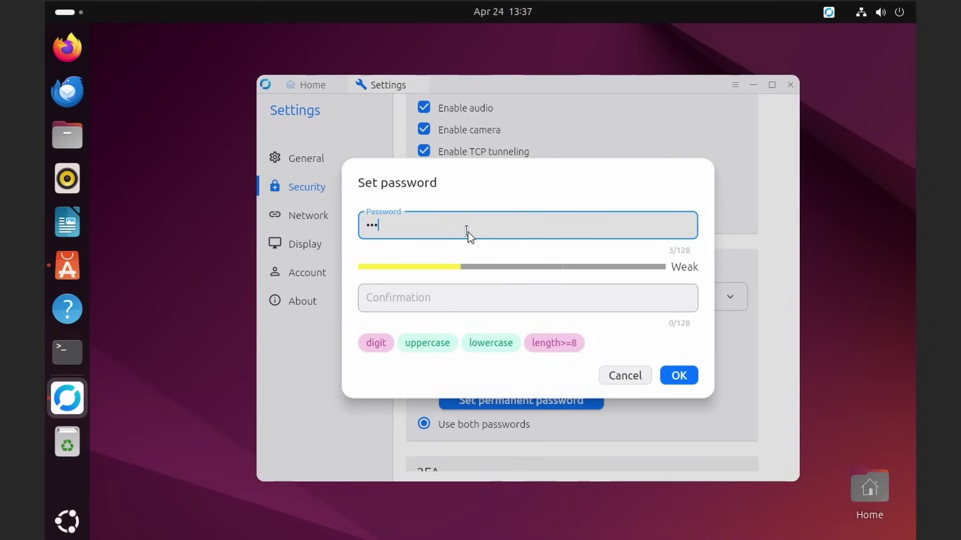
text(••••••••)
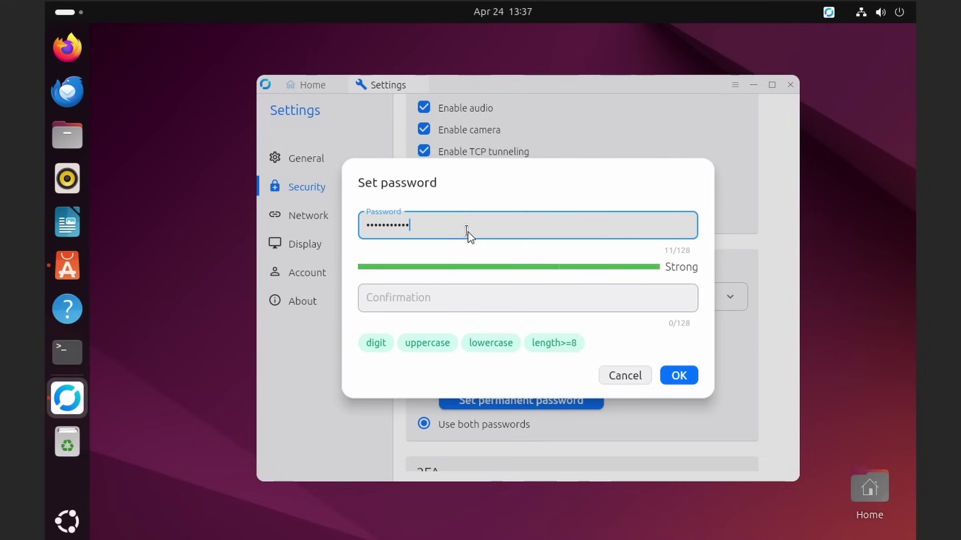
key(Tab)
text(••••••)
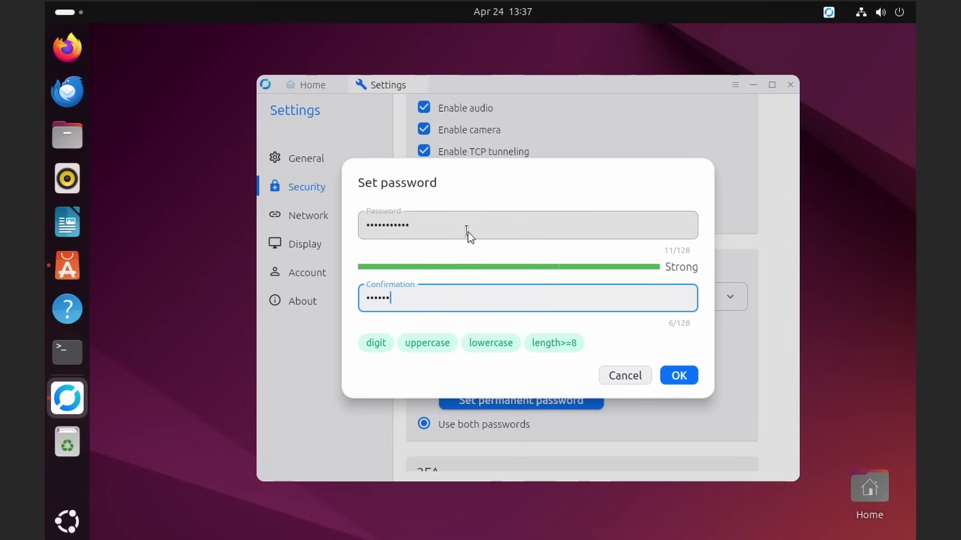
text(•••••)
click(679, 375)
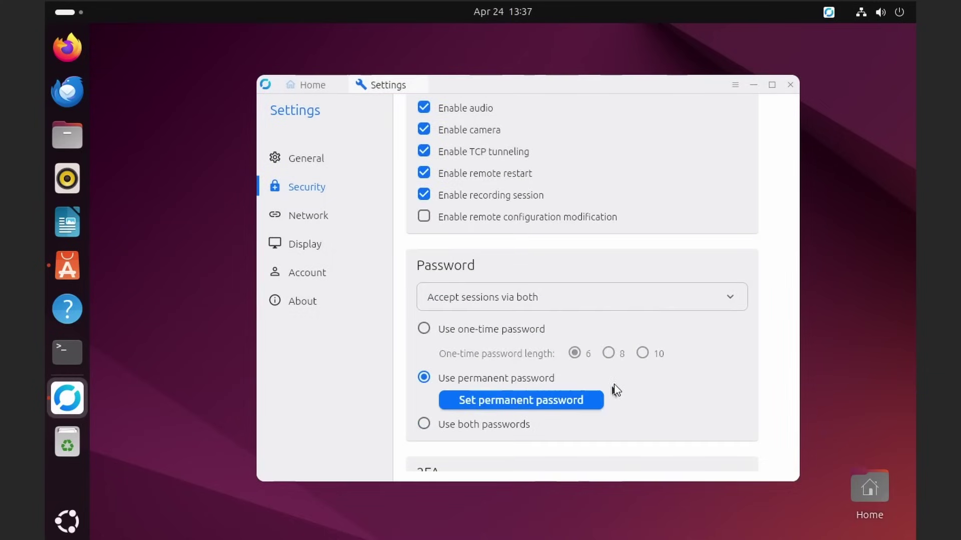
scroll(616, 390, down, 3)
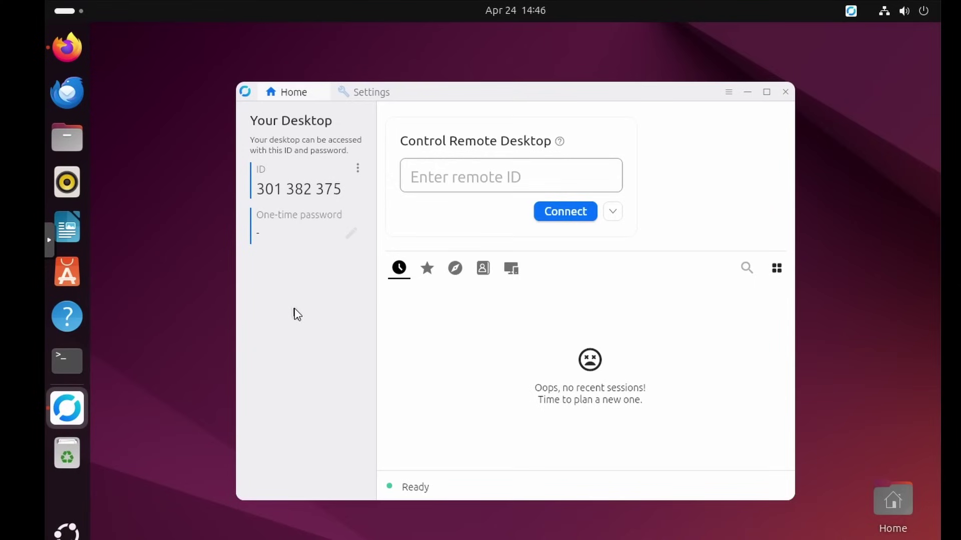
drag(257, 189, 349, 192)
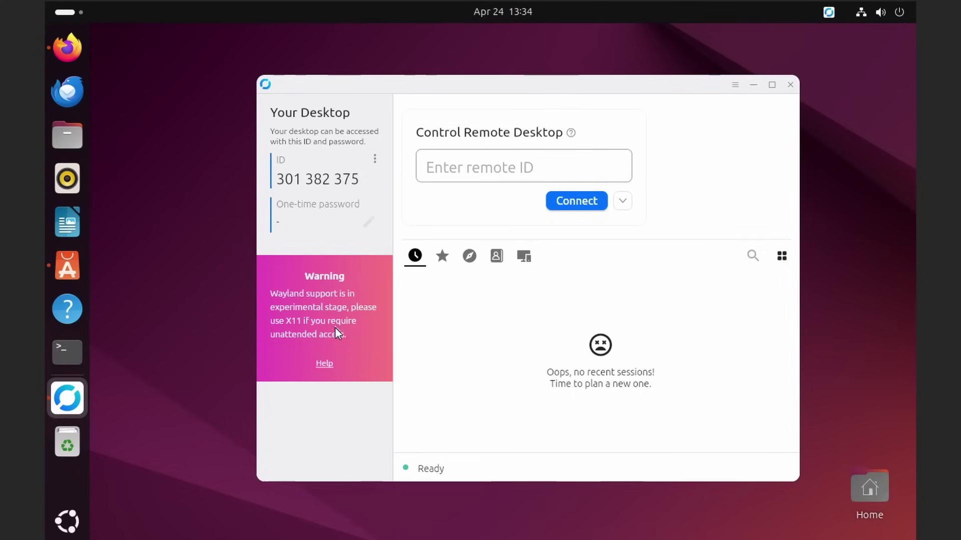
Open the Wayland help page in Firefox and copy the WaylandEnable=false line from the Linux docs
click(324, 364)
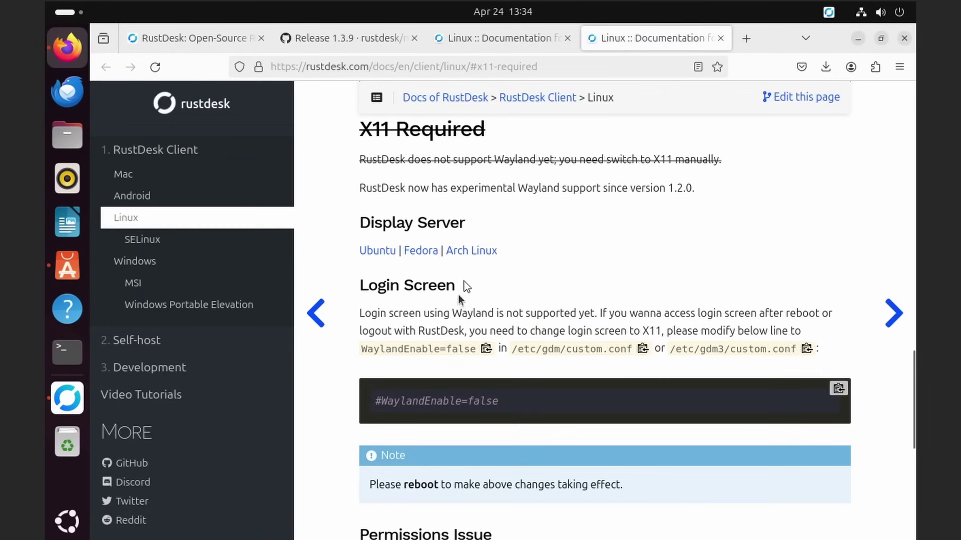
scroll(466, 285, down, 3)
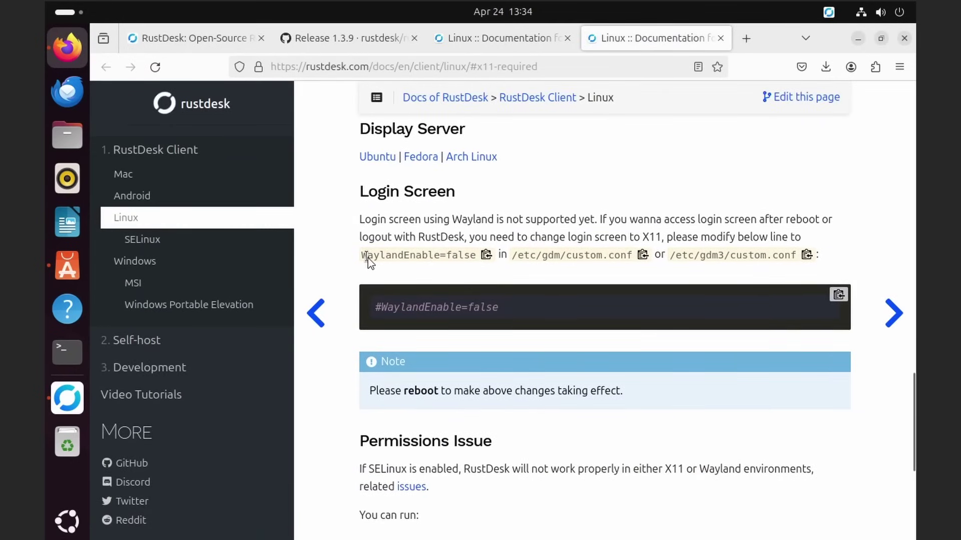
drag(365, 256, 467, 262)
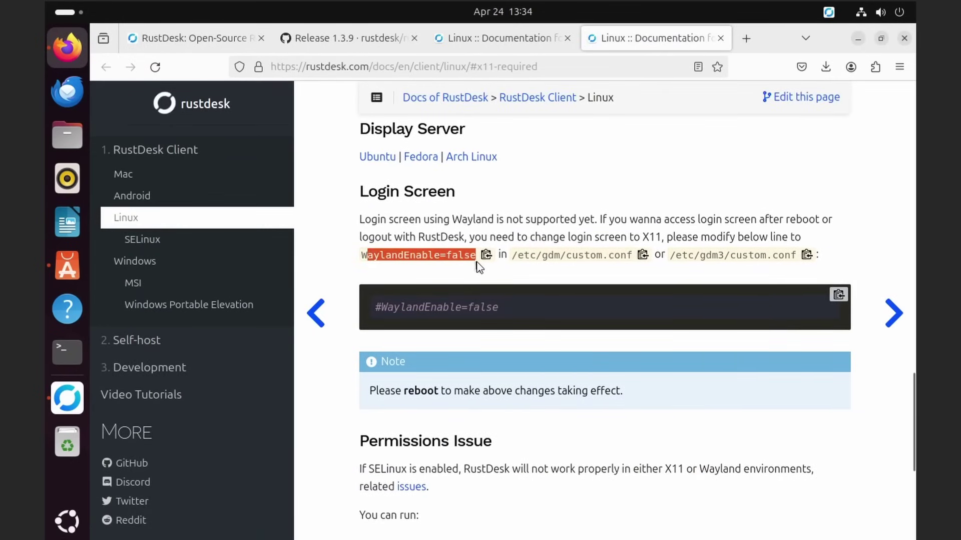
drag(367, 256, 476, 260)
click(484, 257)
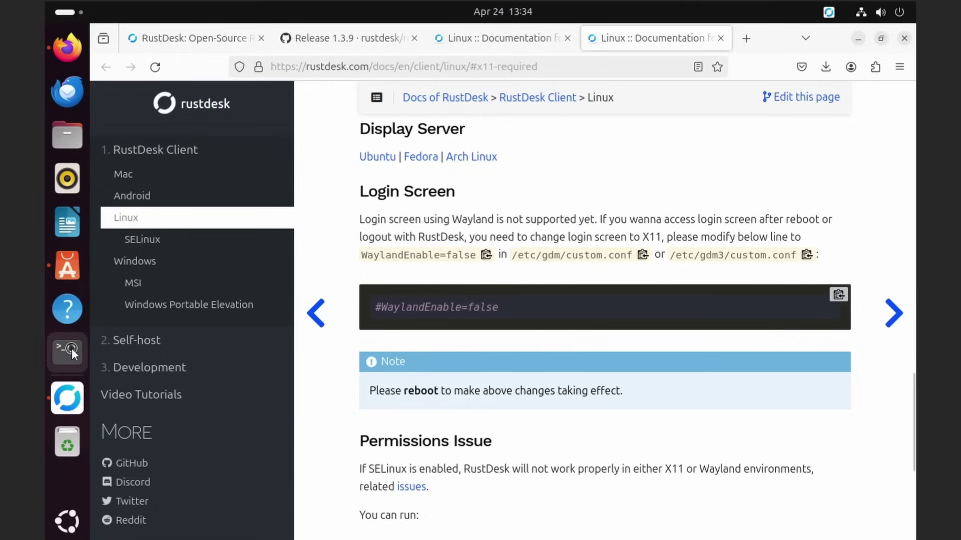
Open a terminal and edit /etc/gdm3/custom.conf in nano as root
key(ctrl+alt+t)
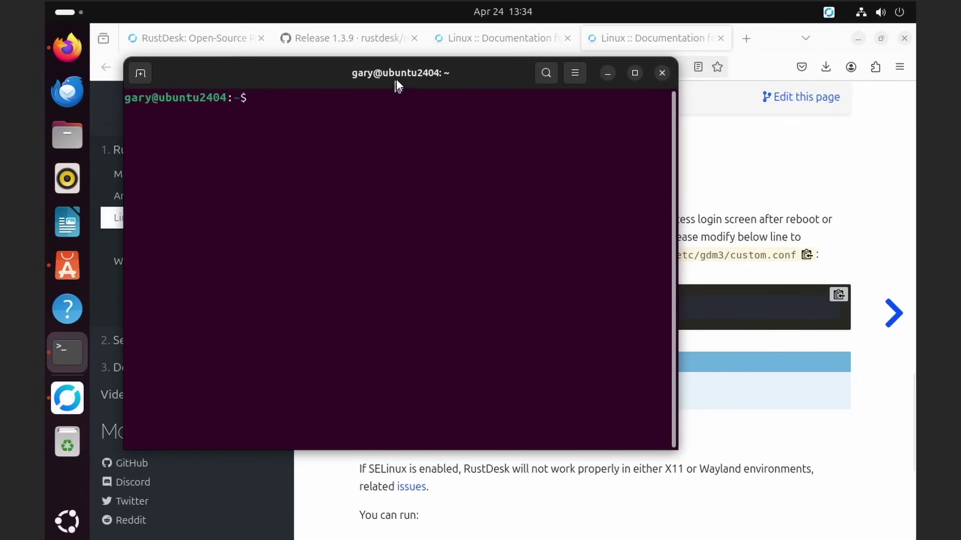
drag(396, 86, 371, 76)
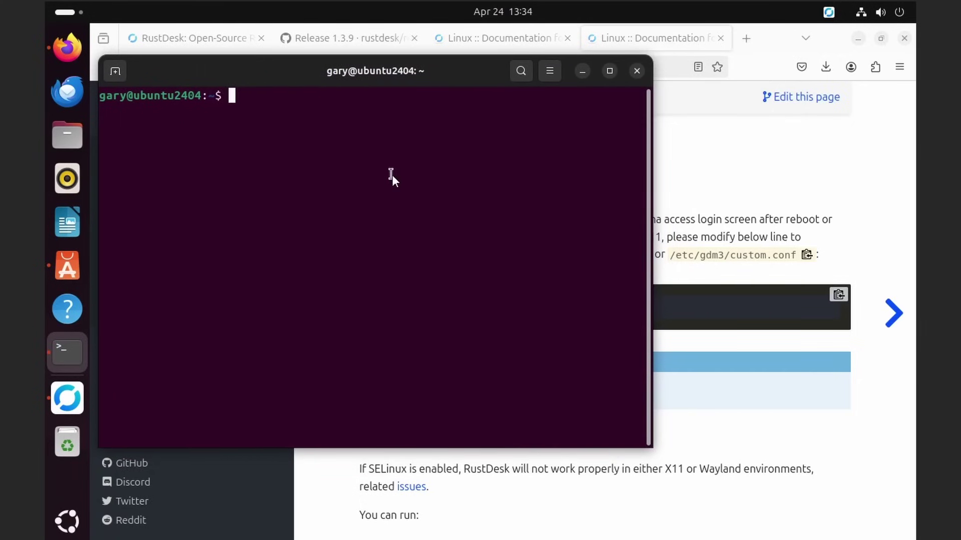
text(sudo nano /etc)
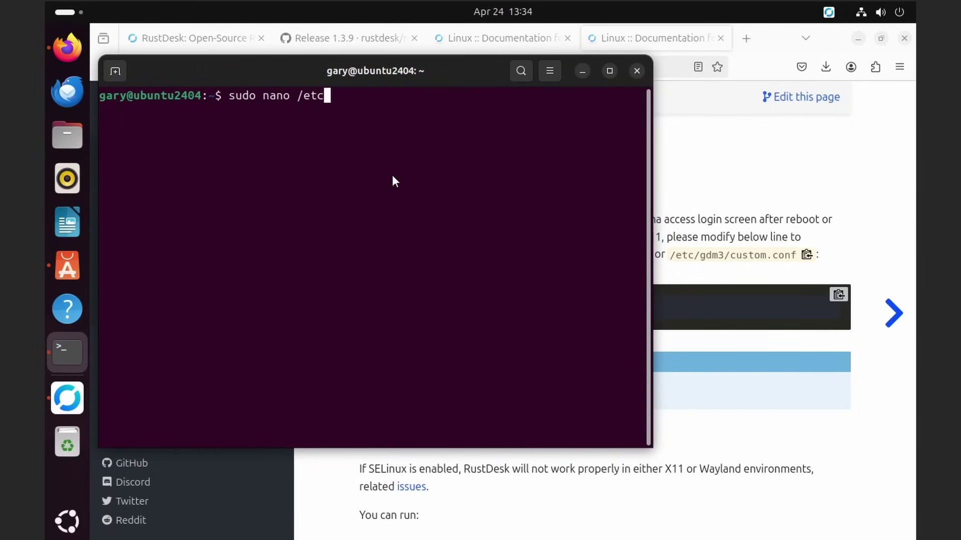
text(/gd)
key(Tab)
key(Tab)
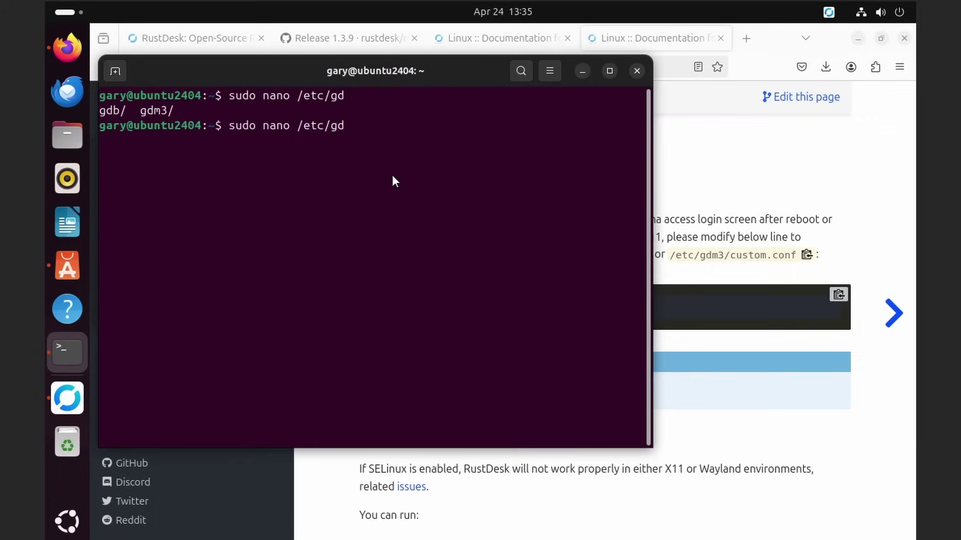
text(m3/)
text(c)
key(Tab)
key(Return)
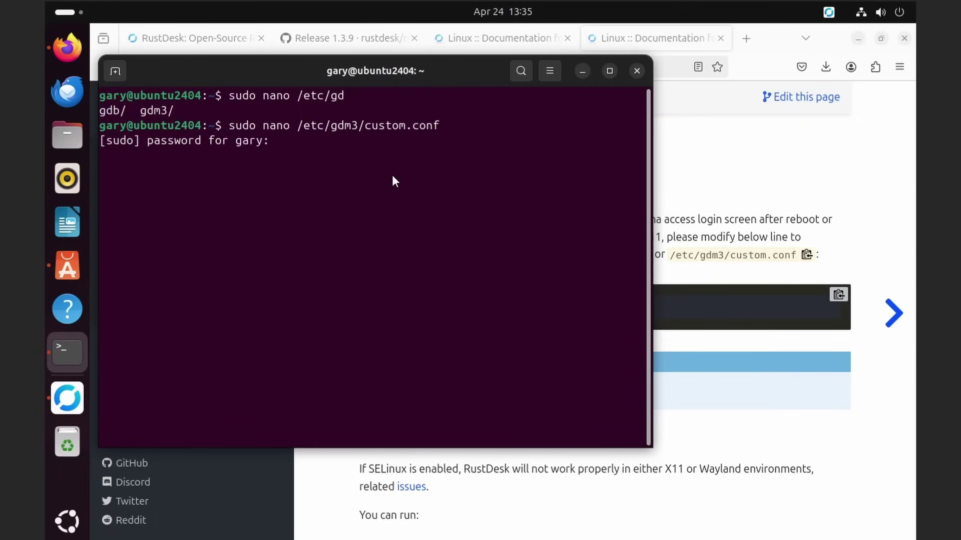
key(Return)
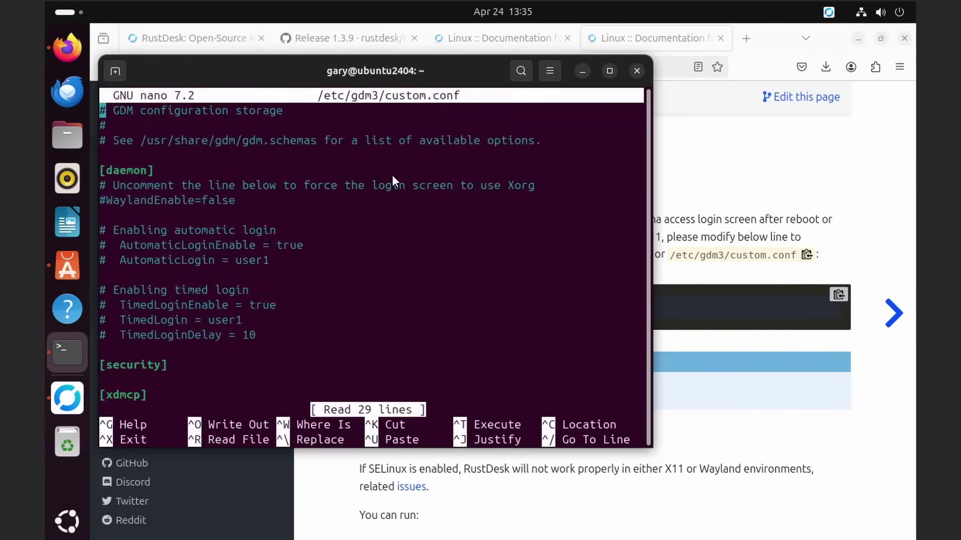
Remove the # before WaylandEnable=false, then save custom.conf and exit nano
key(Down)
key(Down)
key(Down)
key(Down)
key(Down)
key(Down)
key(Down)
key(Down)
key(Down)
key(Down)
key(Down)
key(Down)
key(Down)
key(Up)
key(Up)
key(Up)
key(Up)
key(Up)
key(Up)
key(Up)
key(Delete)
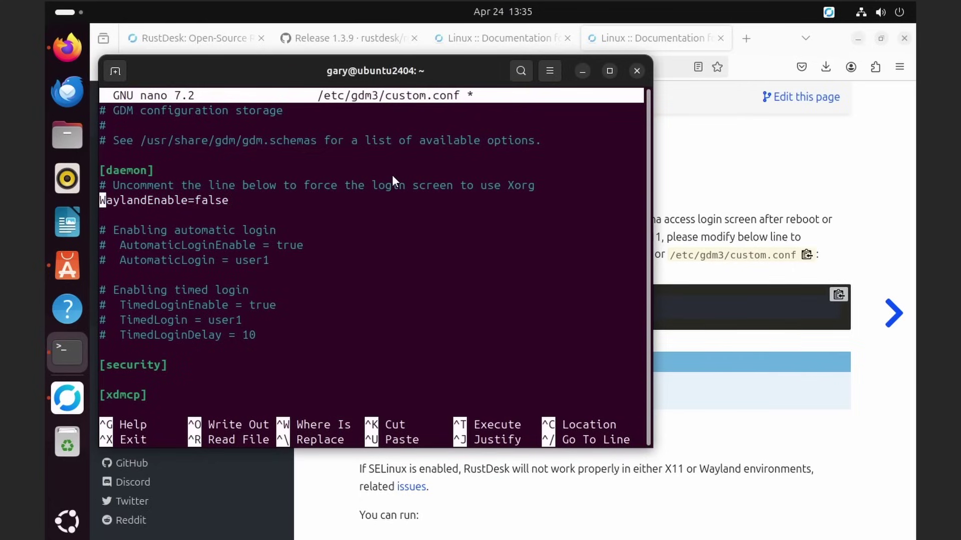
key(ctrl+x)
key(y)
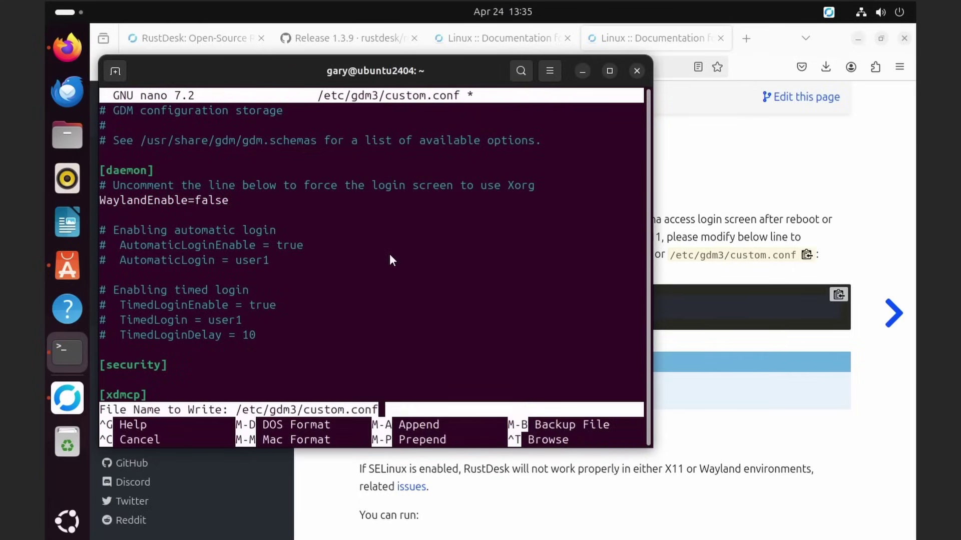
key(Return)
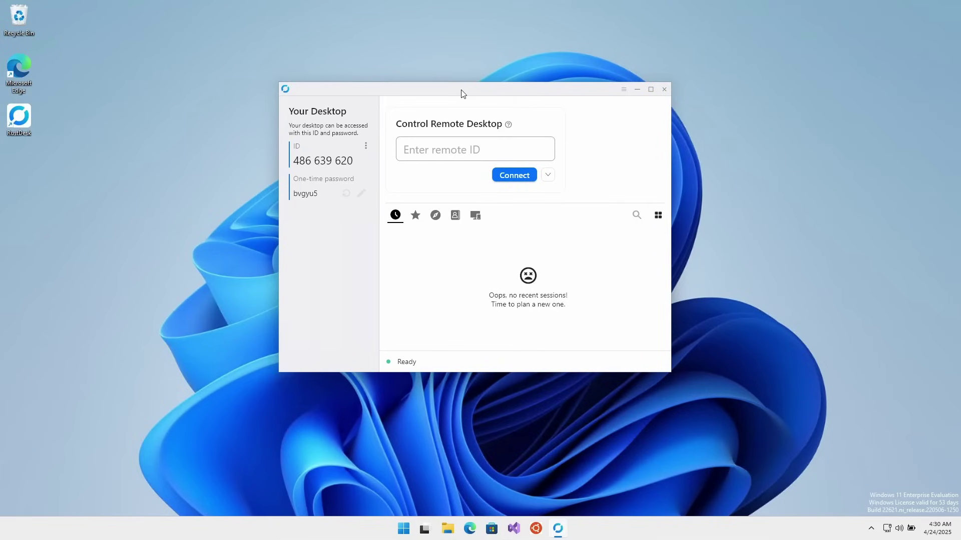
Connect to the Ubuntu machine's ID using the permanent password, with Remember password ticked
click(440, 153)
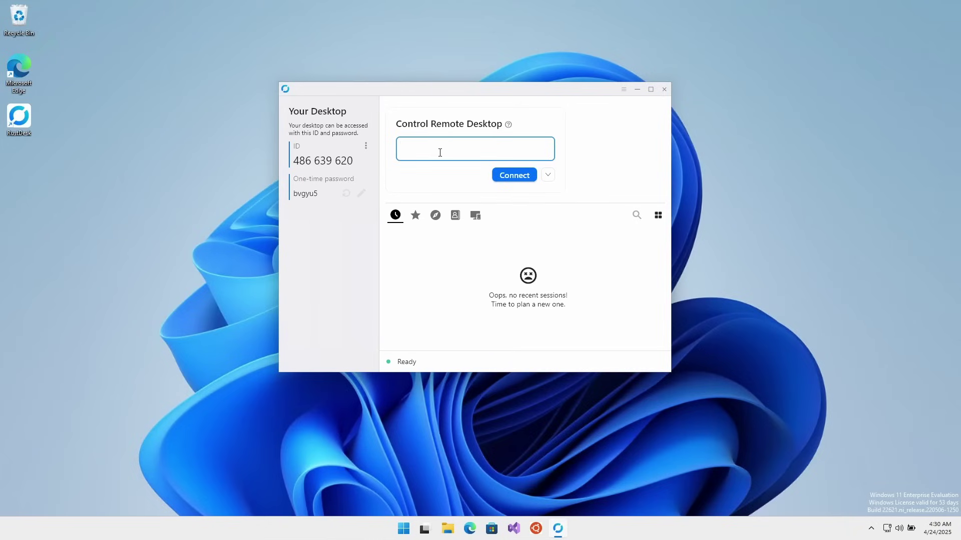
text(30 138)
key(BackSpace)
key(BackSpace)
key(BackSpace)
key(BackSpace)
key(BackSpace)
text(301 382 375)
click(515, 176)
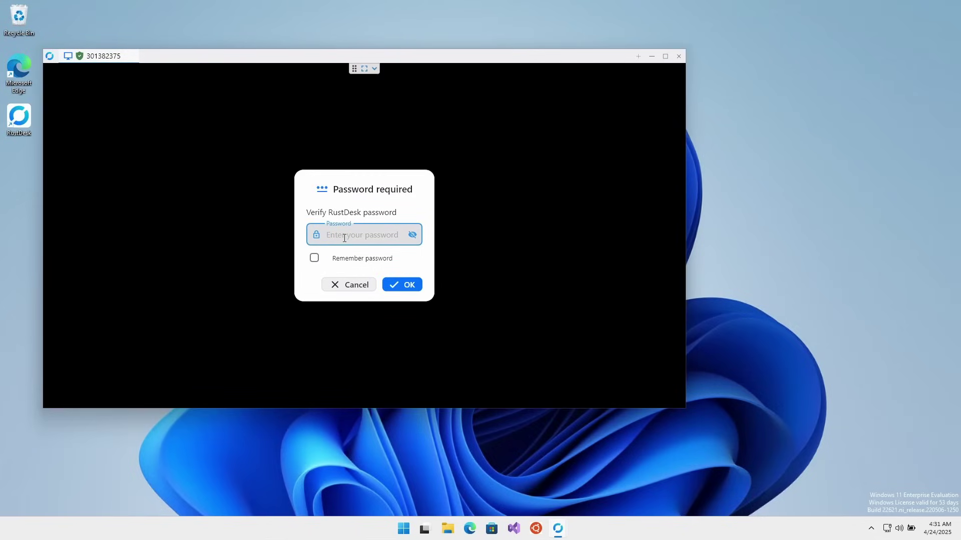
text(••••••••••••)
click(314, 259)
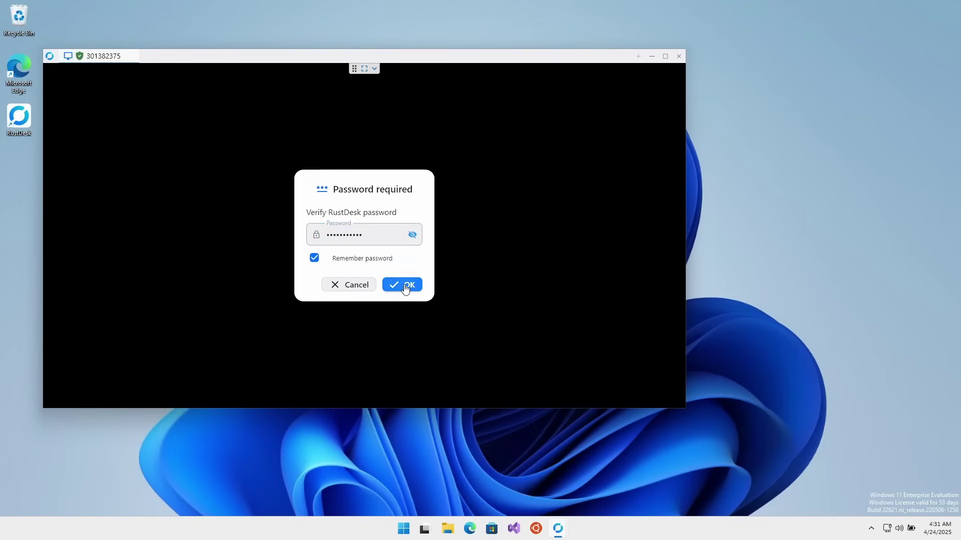
click(405, 287)
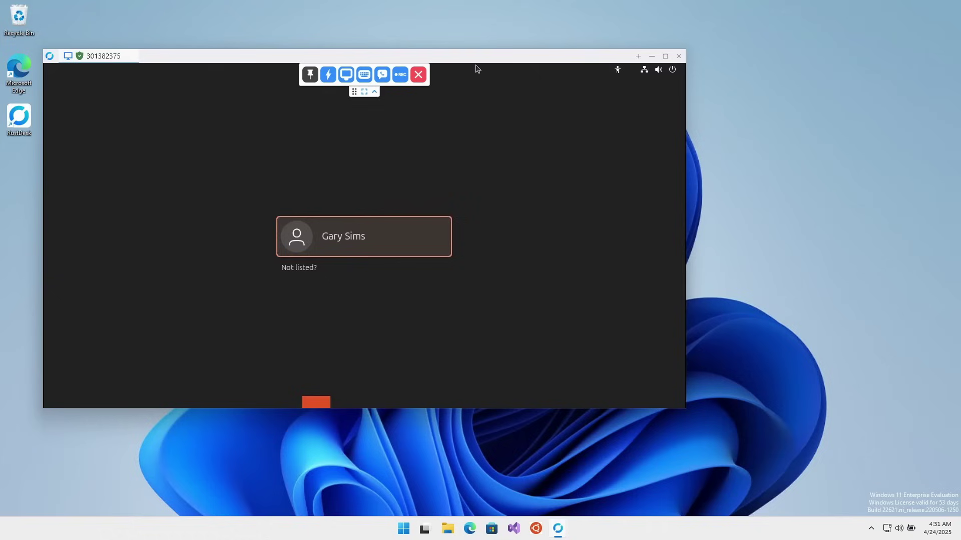
Sign in to the Ubuntu user account on the remote login screen with its password
drag(470, 59, 502, 40)
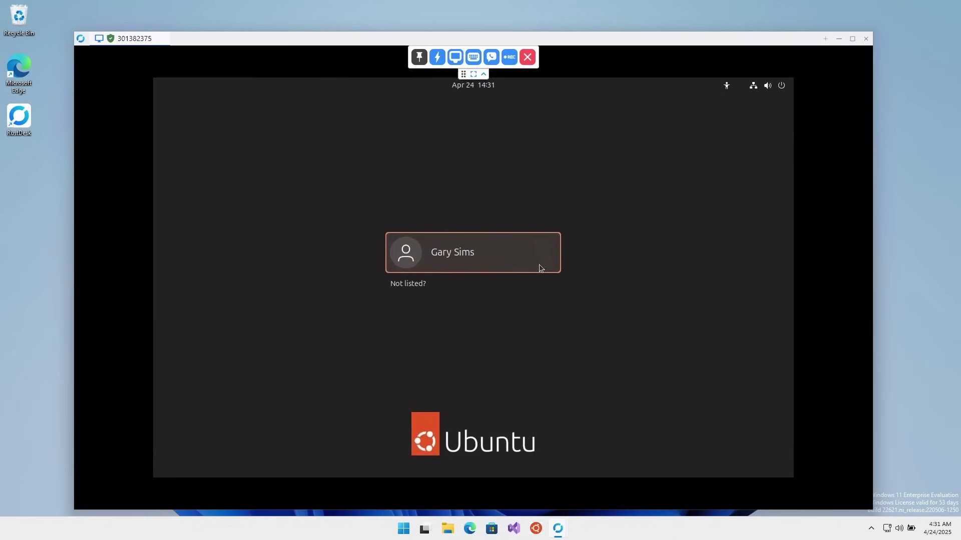
click(465, 265)
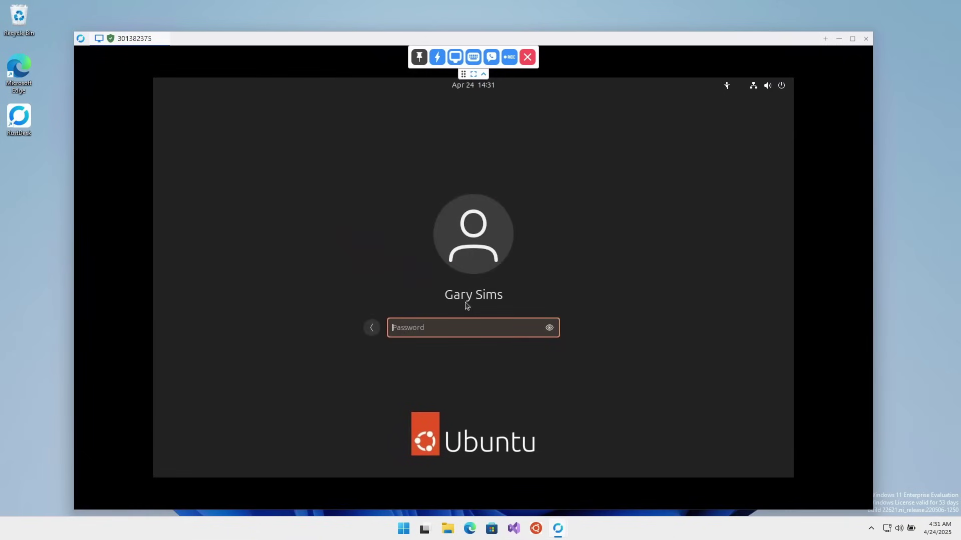
text(**********)
key(Return)
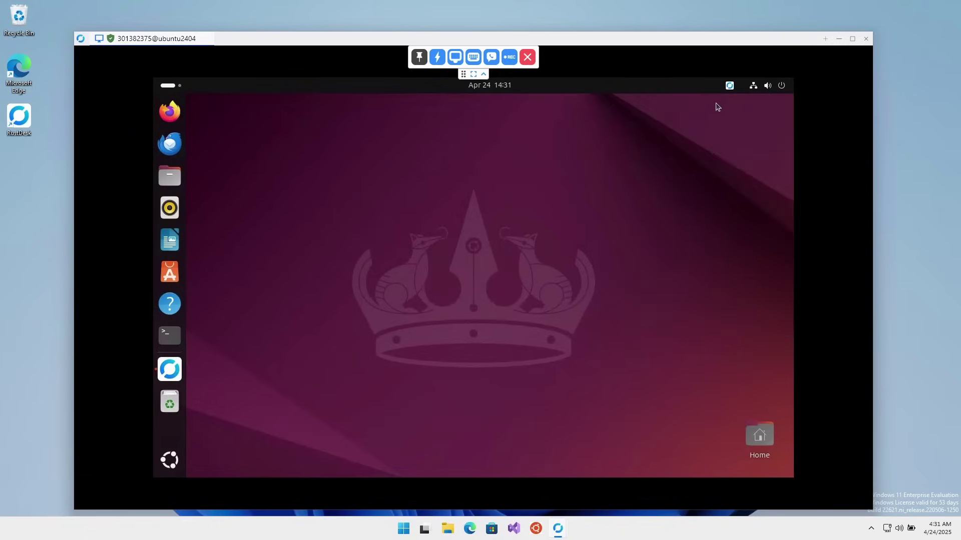
Collapse the session toolbar, run htop in a remote terminal, and quit it with q
click(484, 74)
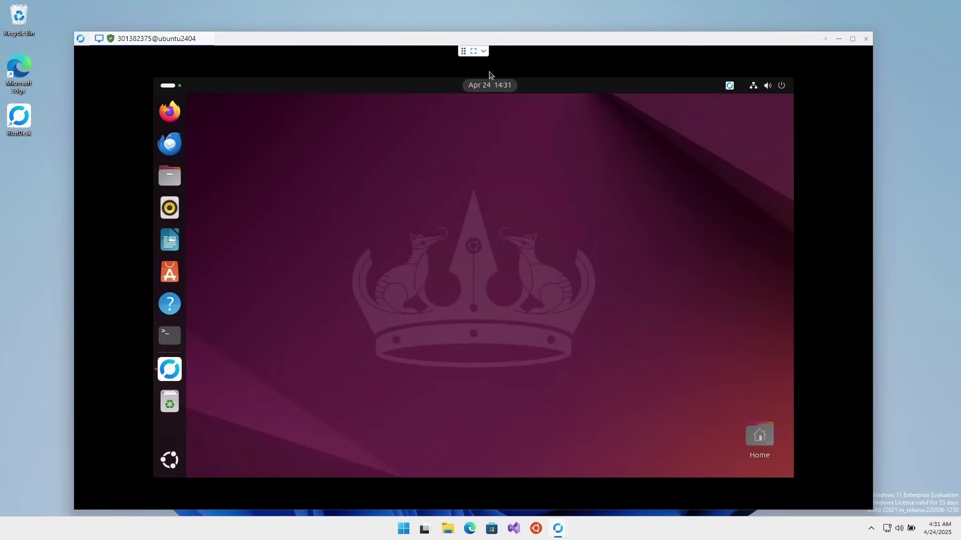
click(172, 336)
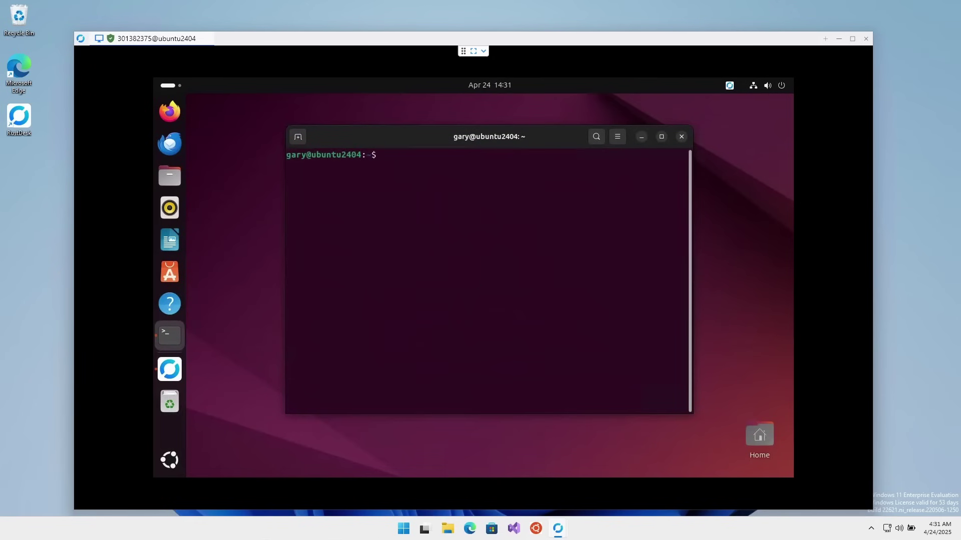
text(htop)
key(Return)
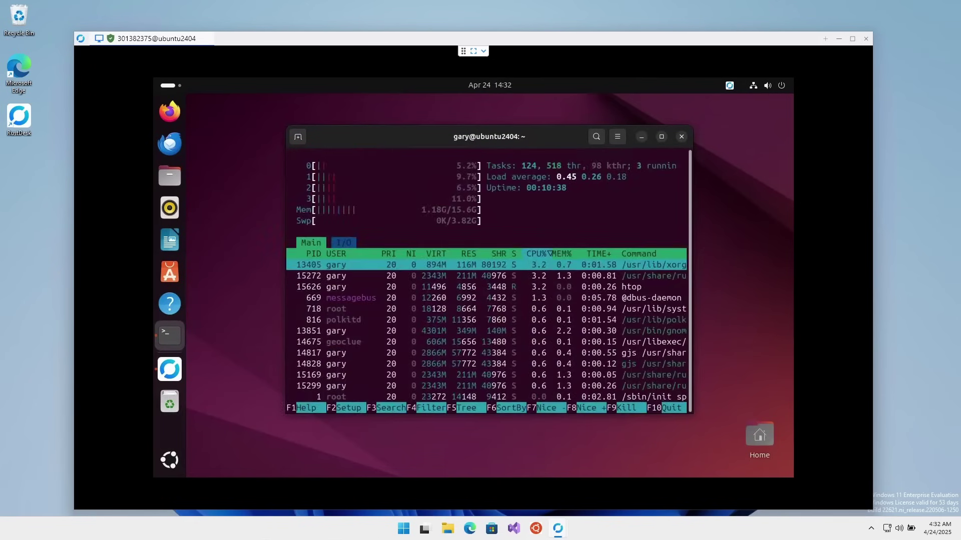
key(q)
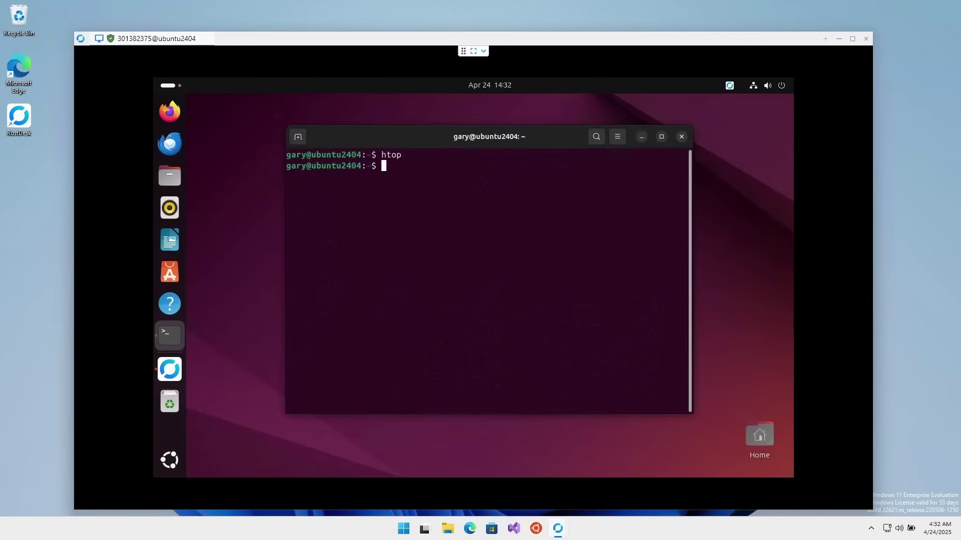